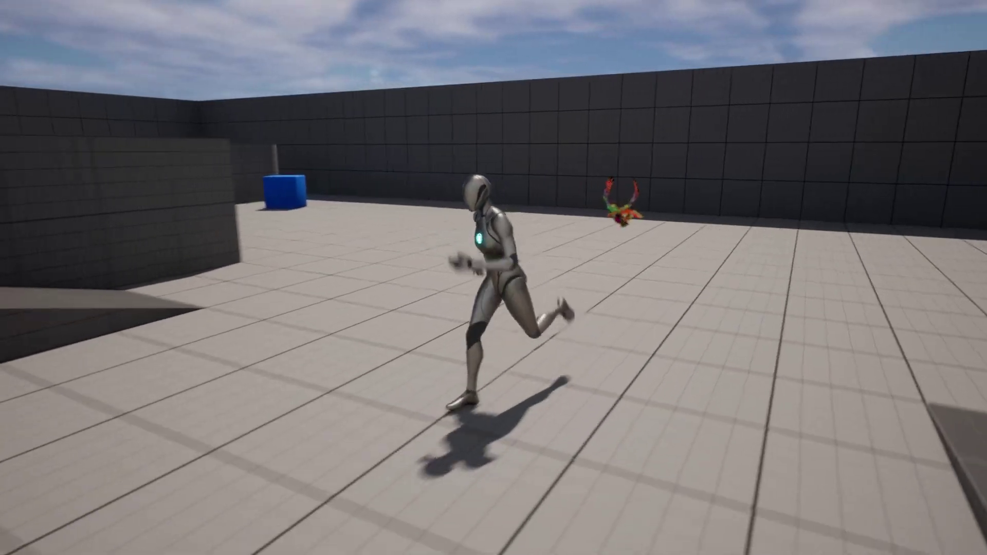
pyautogui.press('a')
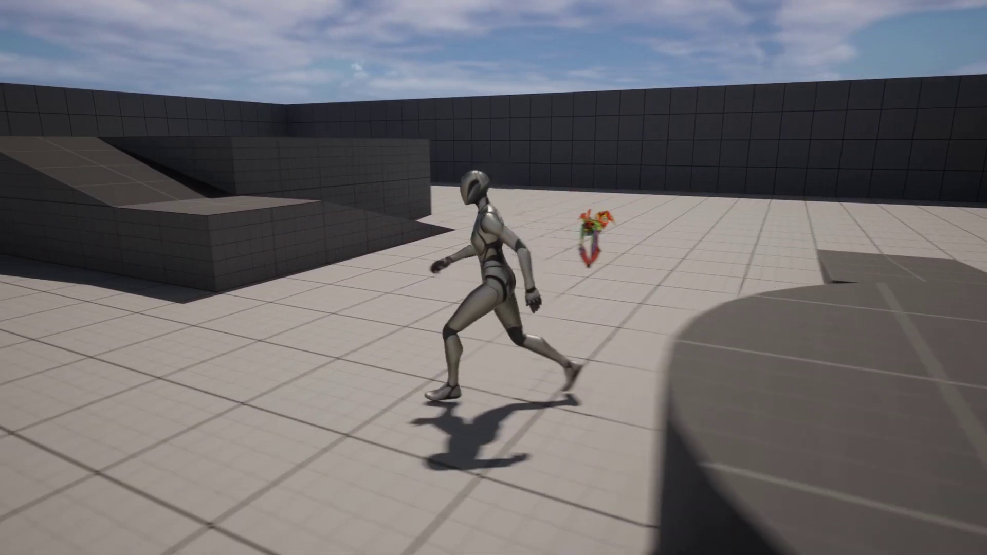
pyautogui.press('w')
pyautogui.press('d')
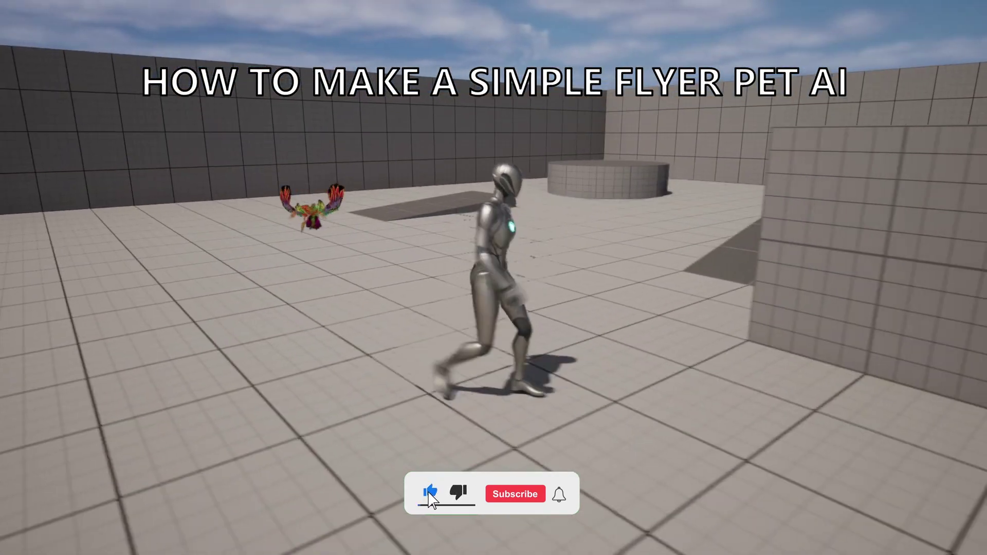
pyautogui.press('w')
pyautogui.press('a')
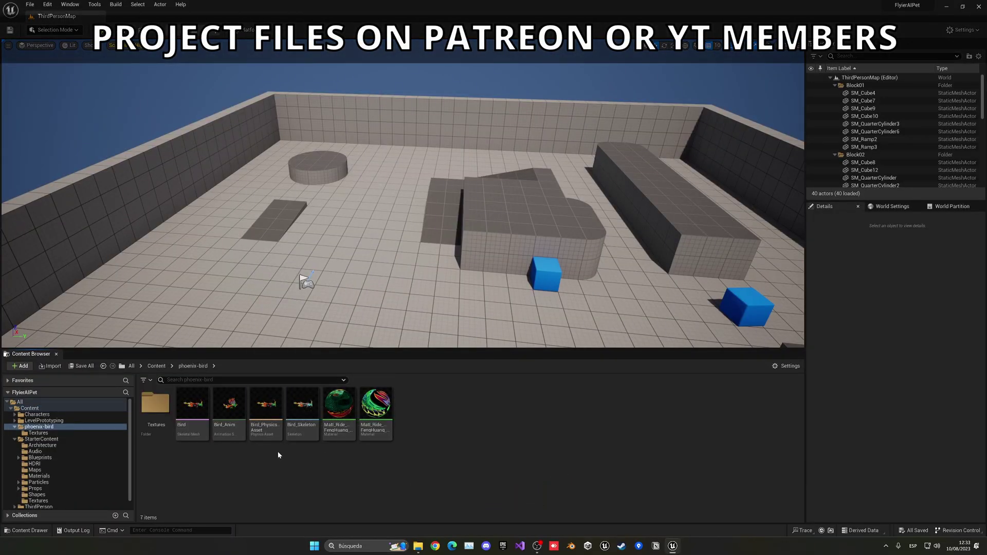
# Preview the Bird_Anim animation from the phoenix-bird folder and close its editor.
pyautogui.doubleClick(231, 407)
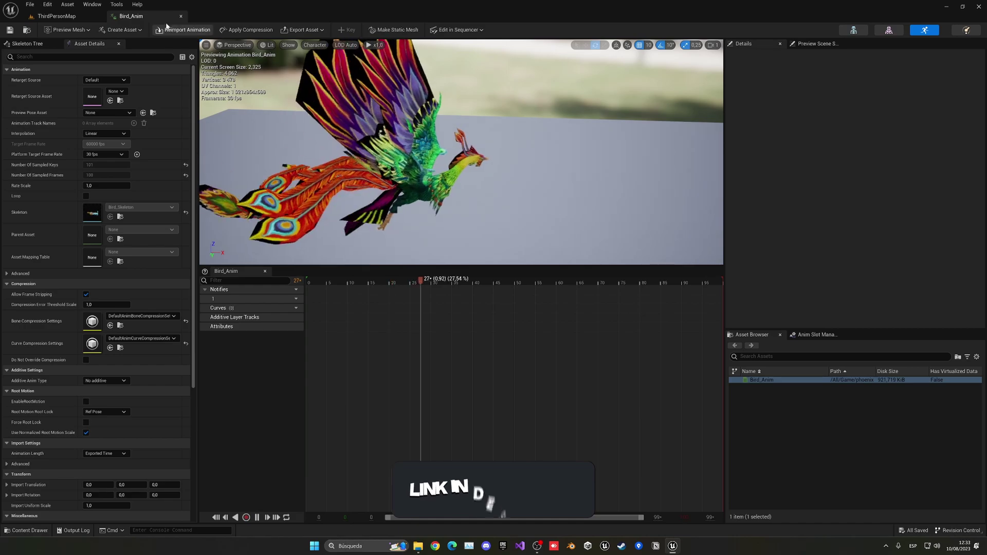
pyautogui.click(181, 16)
# Open the BP_ThirdPersonCharacter blueprint from ThirdPerson/Blueprints, dock its editor beside the level and show the character in its 3D viewport.
pyautogui.click(156, 365)
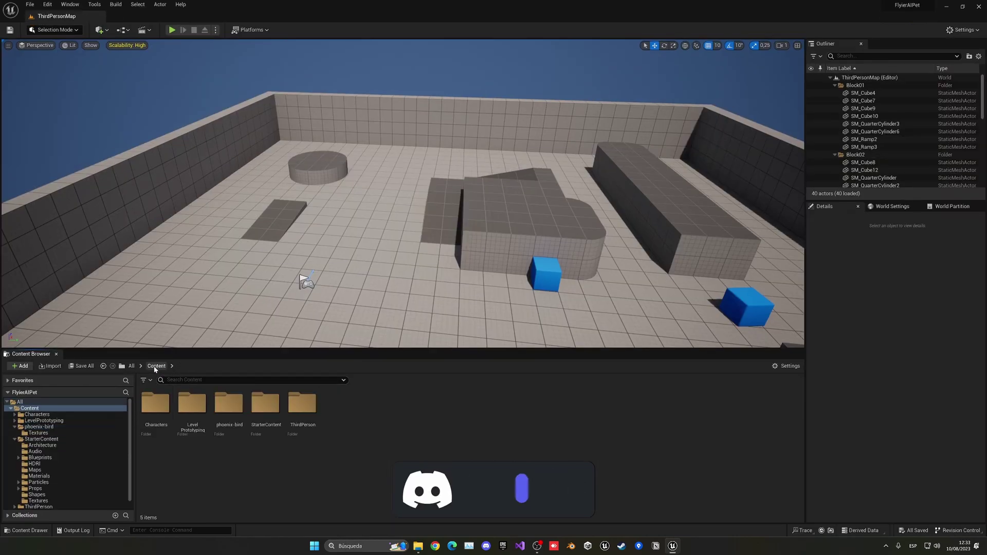
pyautogui.doubleClick(300, 411)
pyautogui.doubleClick(156, 404)
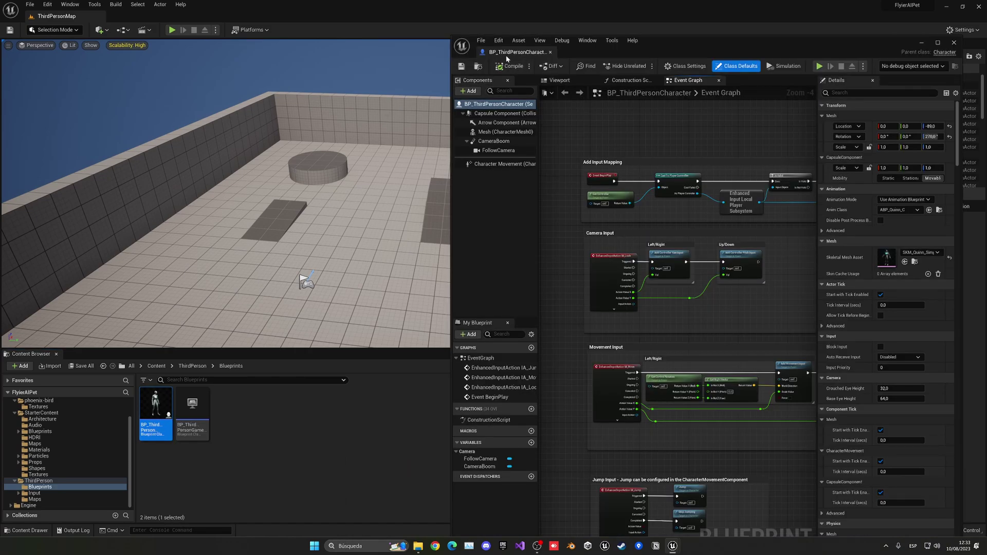
pyautogui.moveTo(506, 57); pyautogui.dragTo(260, 20)
pyautogui.click(196, 48)
pyautogui.moveTo(422, 275); pyautogui.dragTo(408, 283, button='right')
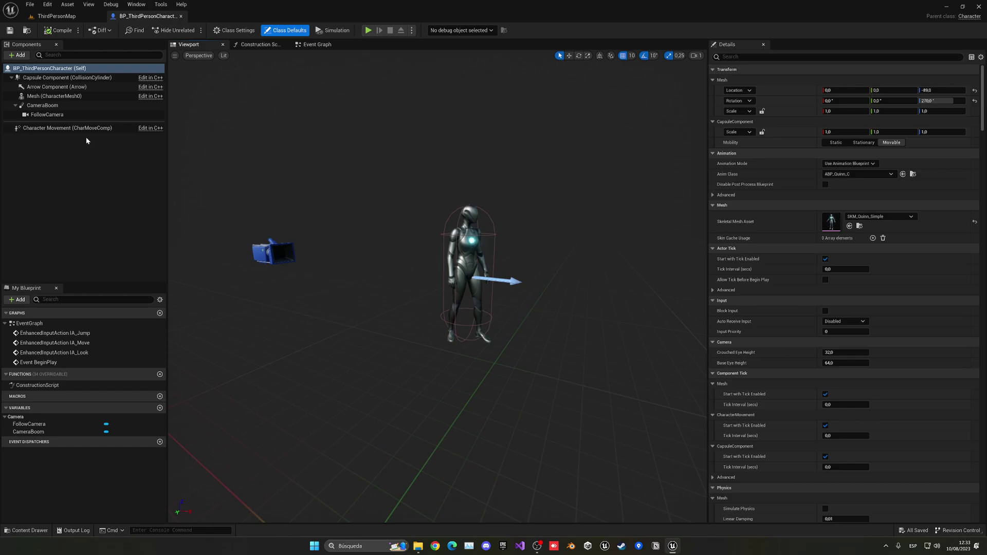
# Examine how the CameraBoom component links the follow camera to the character.
pyautogui.click(51, 105)
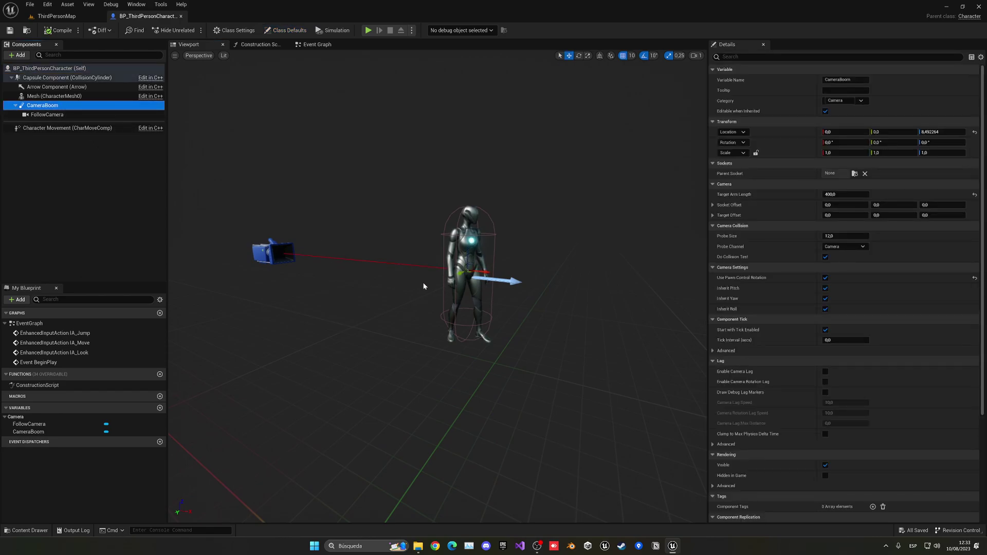
pyautogui.moveTo(424, 284); pyautogui.dragTo(443, 282, button='right')
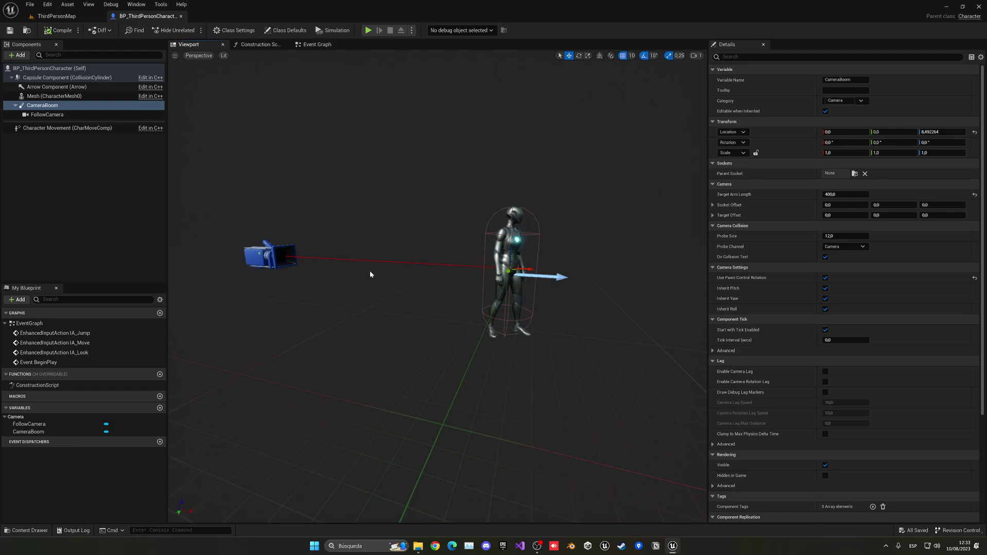
pyautogui.moveTo(387, 270); pyautogui.dragTo(377, 208, button='right')
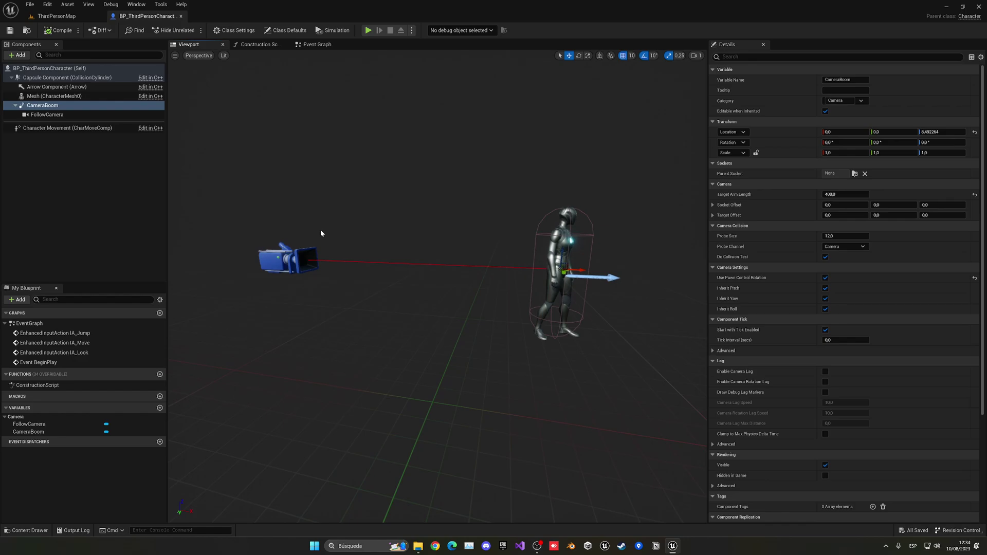
# Add a Spring Arm component under the character's Capsule Component, keeping the default name.
pyautogui.click(39, 78)
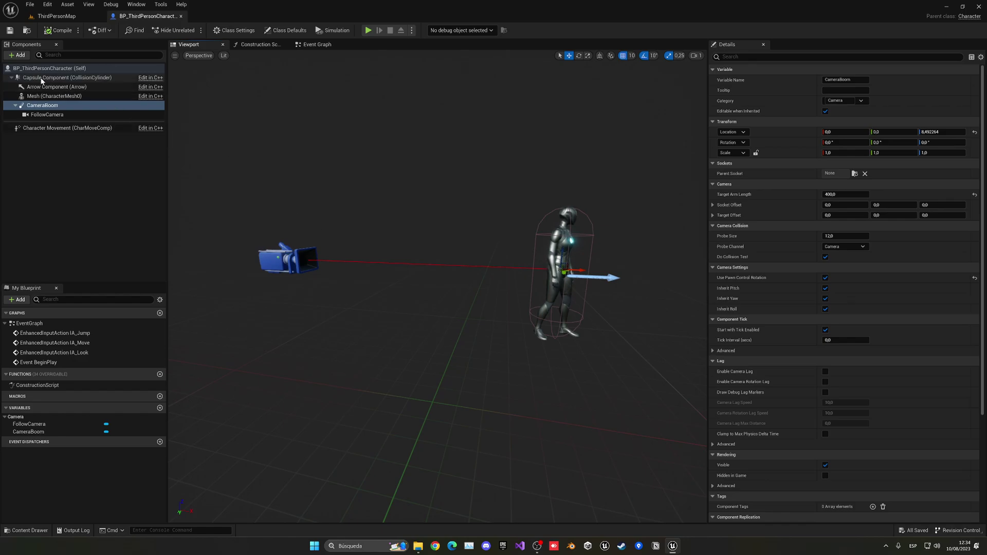
pyautogui.click(20, 55)
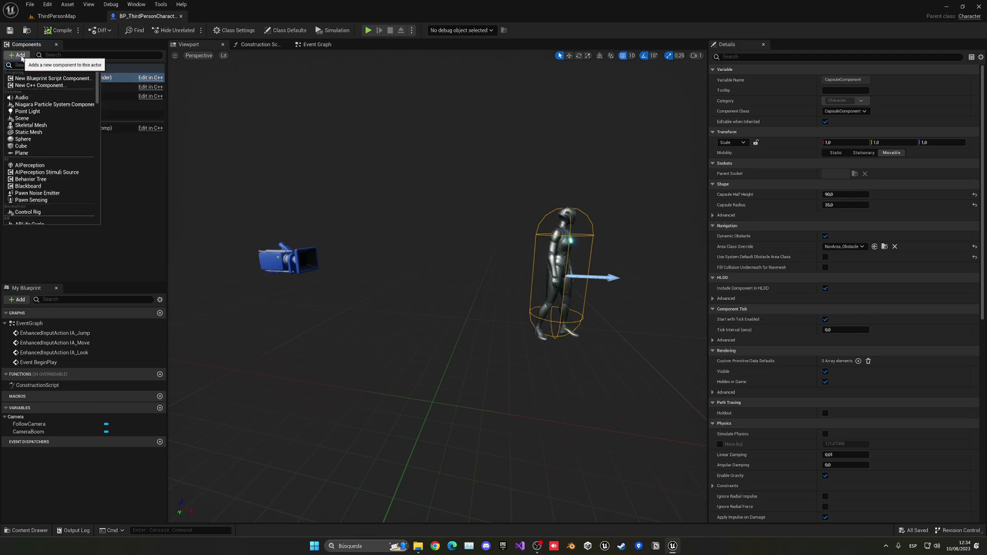
pyautogui.write('CAM')
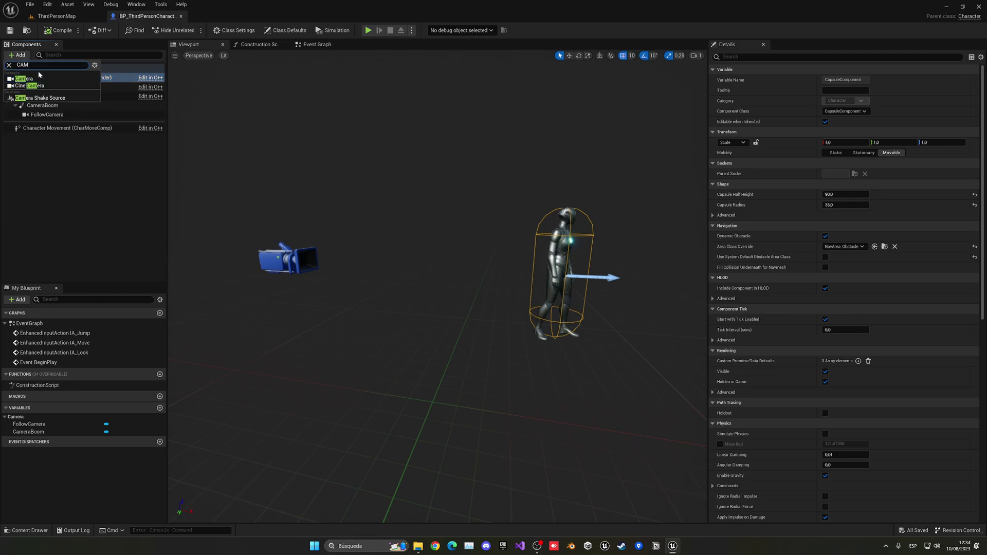
pyautogui.write('ARM')
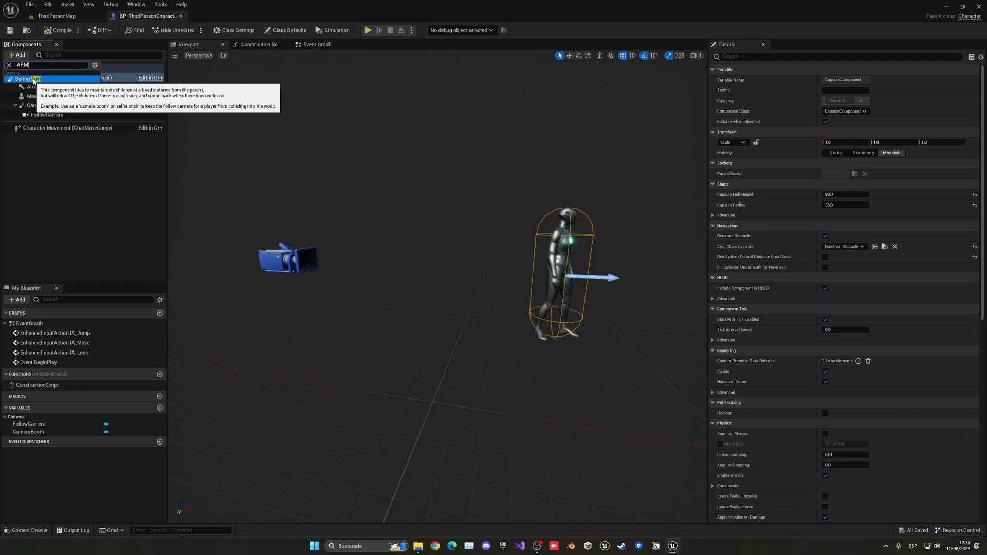
pyautogui.click(33, 80)
pyautogui.press('Return')
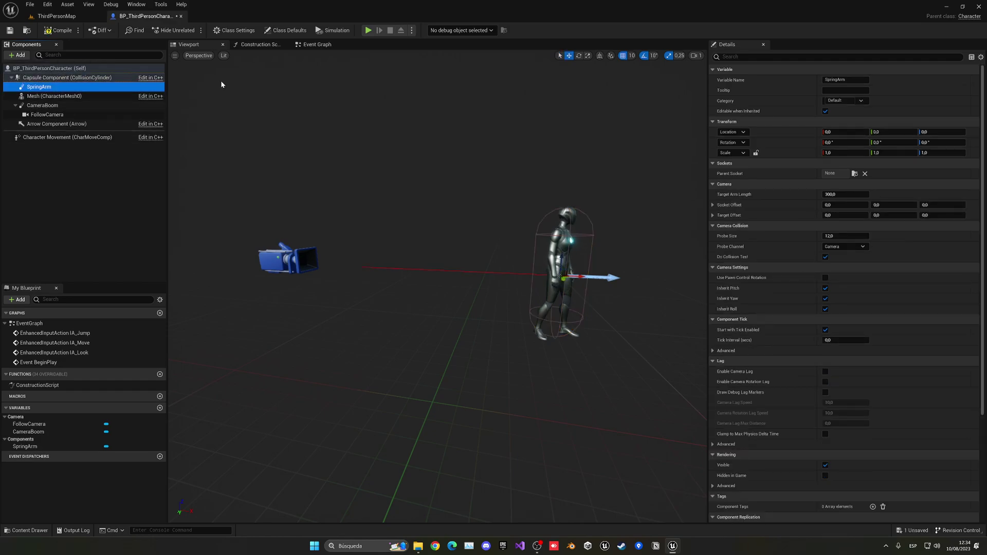
# Add a Skeletal Mesh component named Bird as a child of the SpringArm.
pyautogui.click(17, 55)
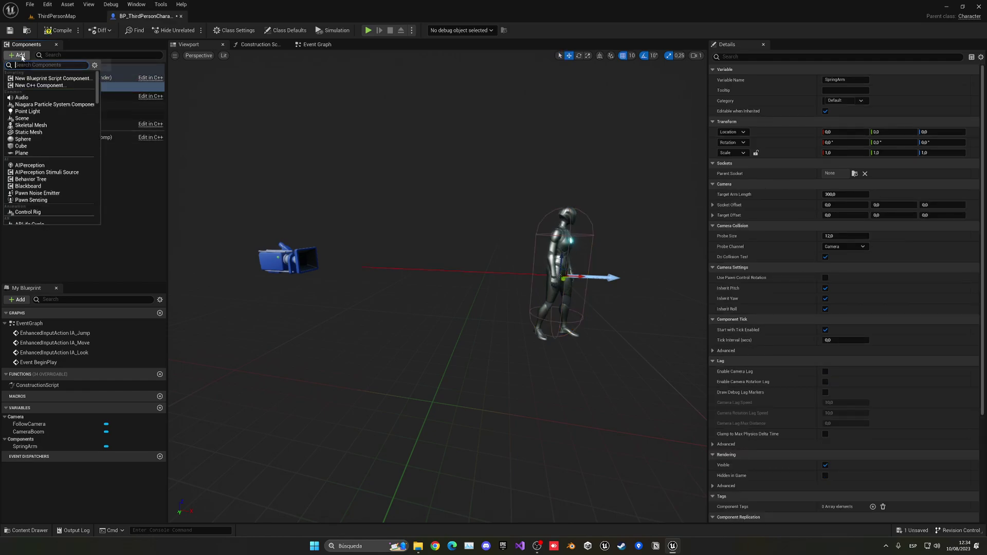
pyautogui.click(35, 126)
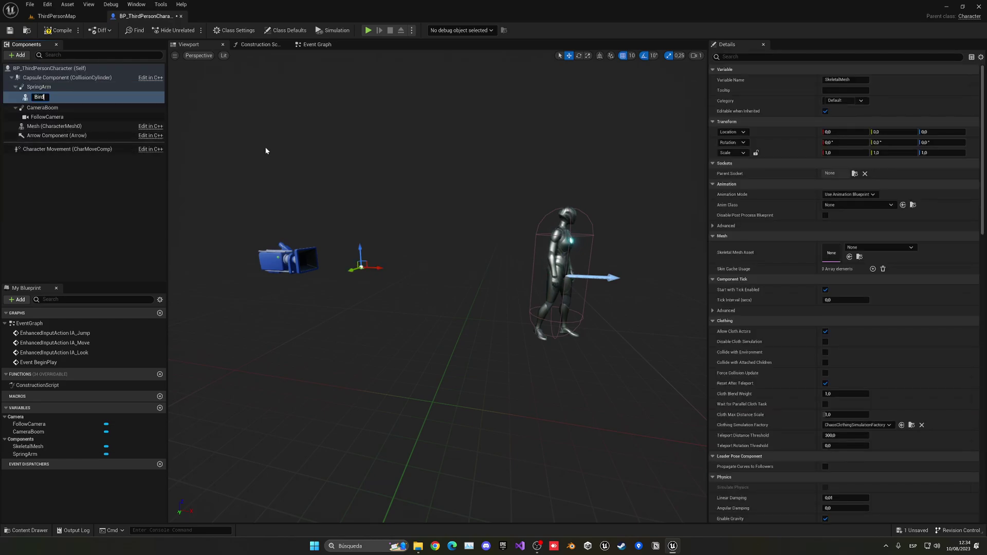
pyautogui.press('Return')
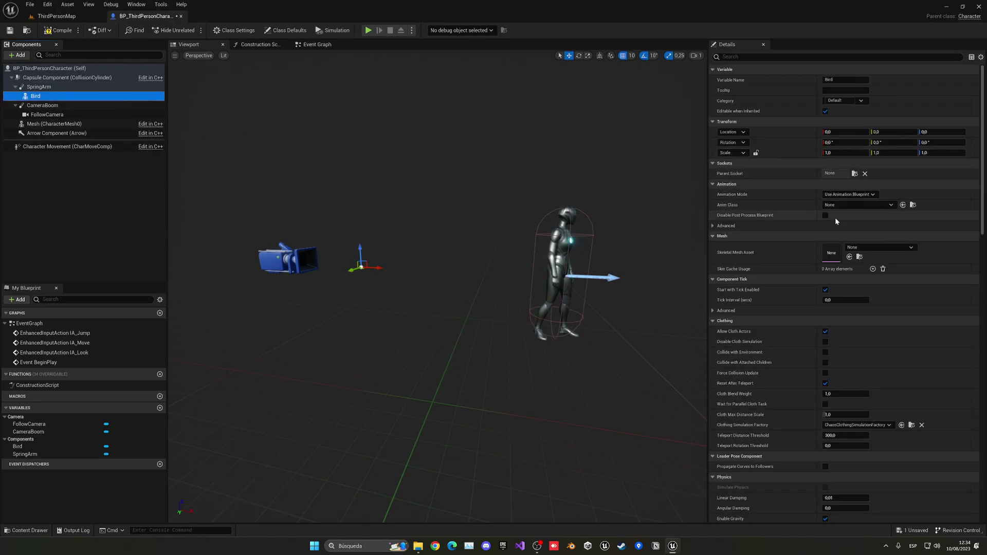
# Assign the Bird skeletal mesh to the Bird component and scale it uniformly to 0.2.
pyautogui.click(862, 248)
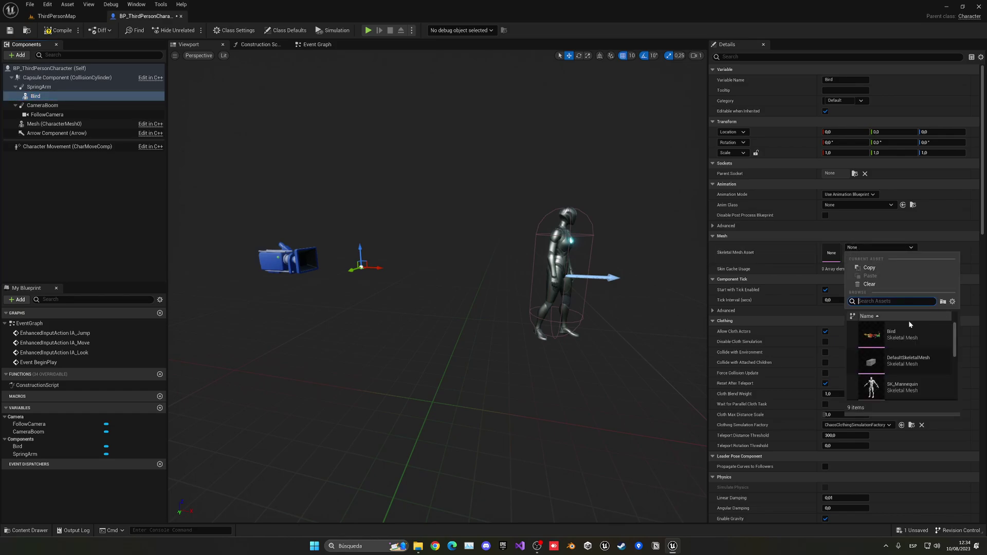
pyautogui.click(900, 335)
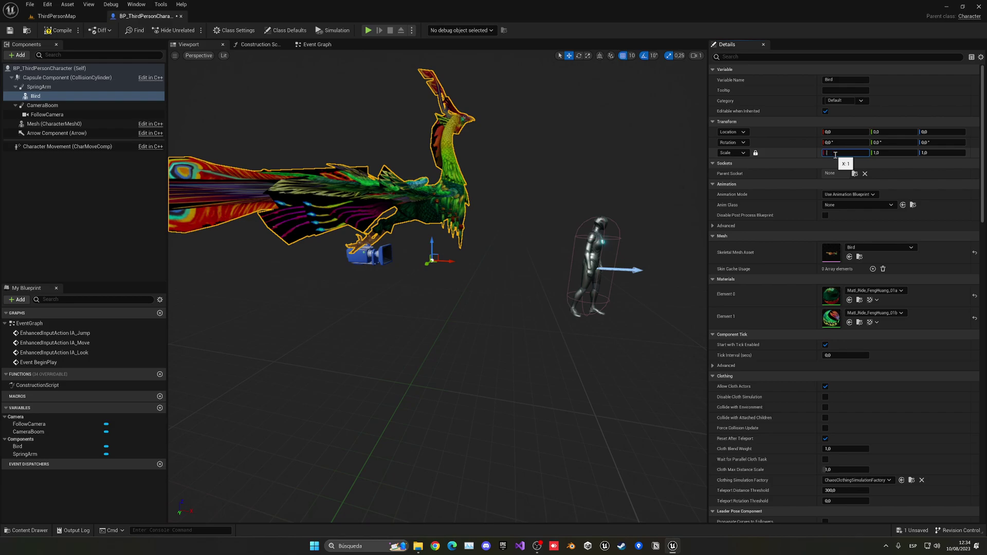
pyautogui.write('0,2')
pyautogui.press('Return')
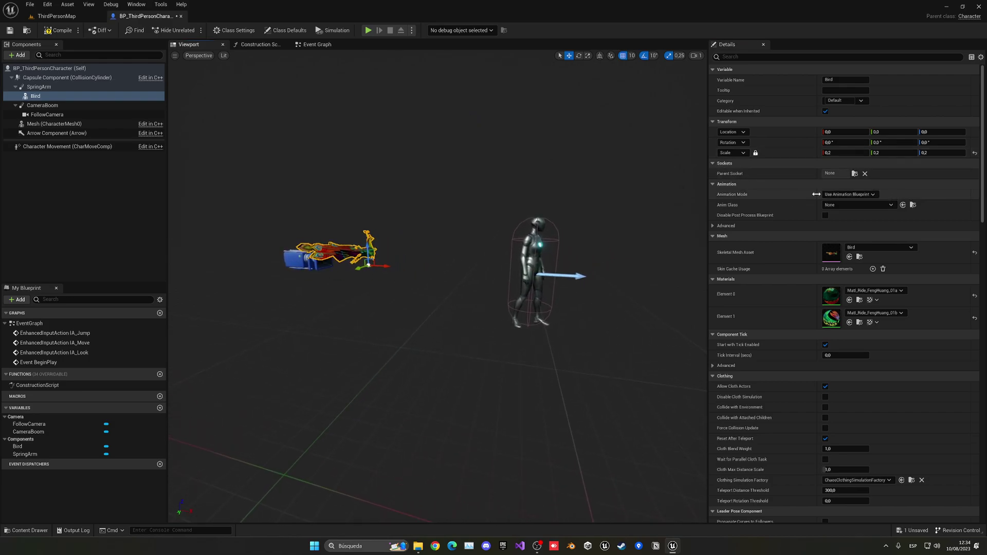
# Switch the Bird component's animation mode to Use Animation Asset and choose Bird_Anim as the animation to play.
pyautogui.click(837, 196)
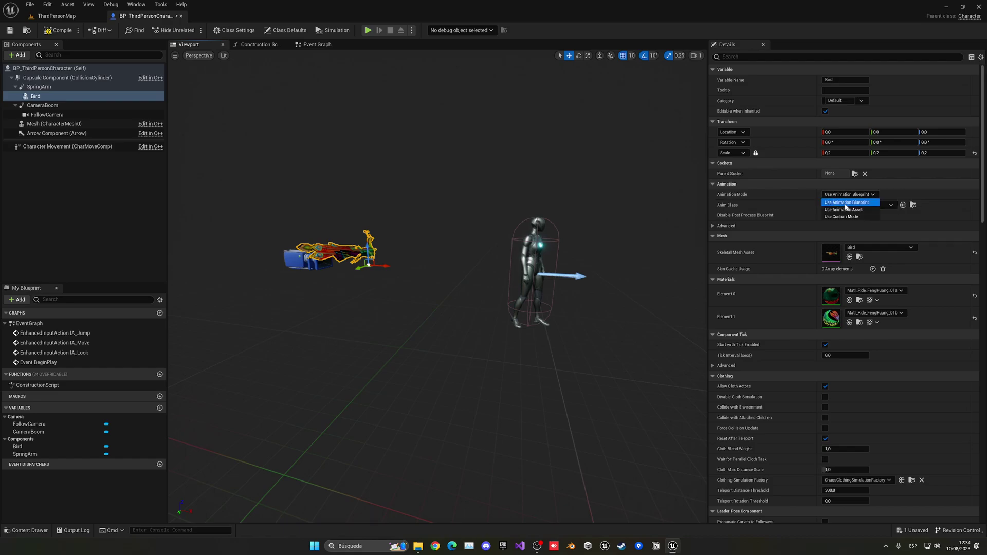
pyautogui.click(847, 210)
pyautogui.click(875, 206)
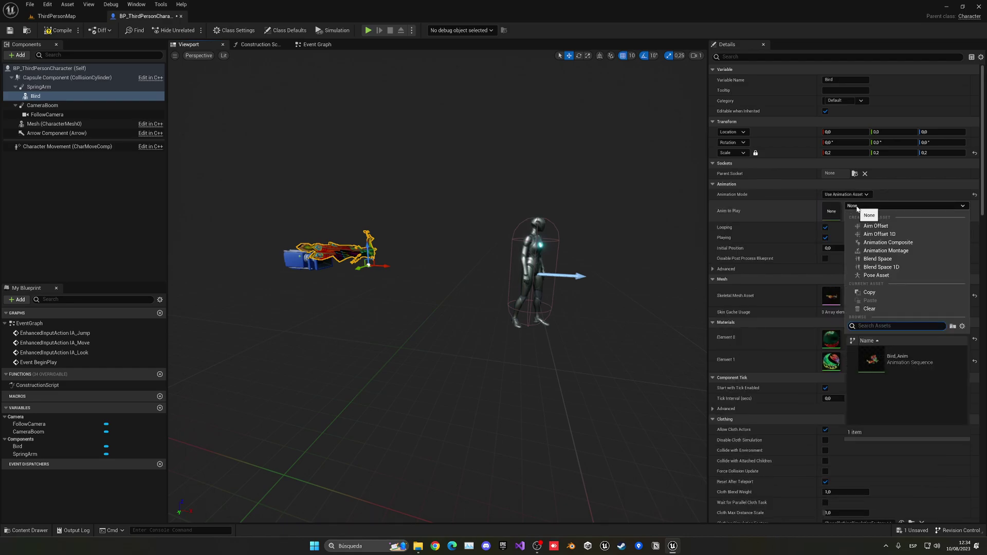
pyautogui.click(880, 357)
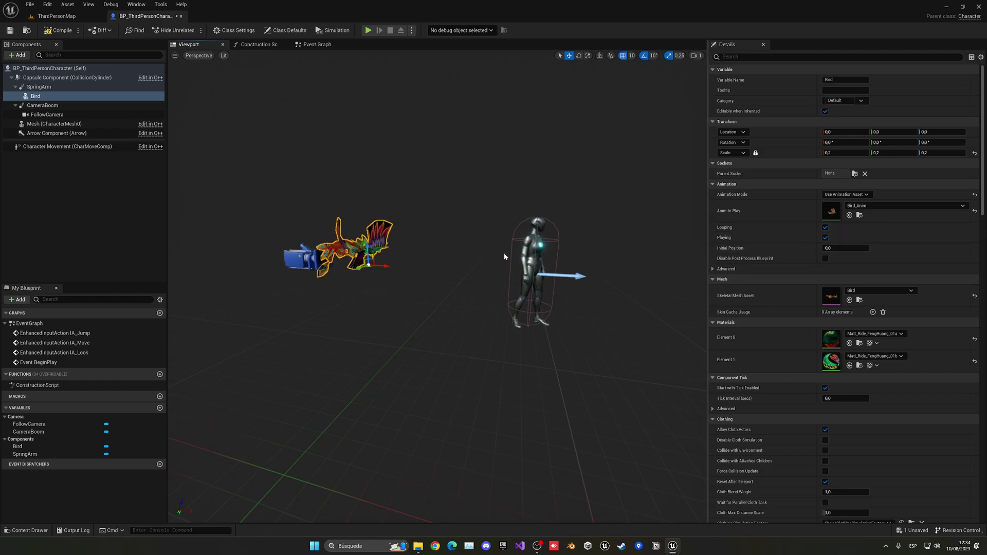
# Try a shorter target arm length on the SpringArm that holds the bird.
pyautogui.click(39, 86)
pyautogui.moveTo(452, 247); pyautogui.dragTo(435, 248, button='right')
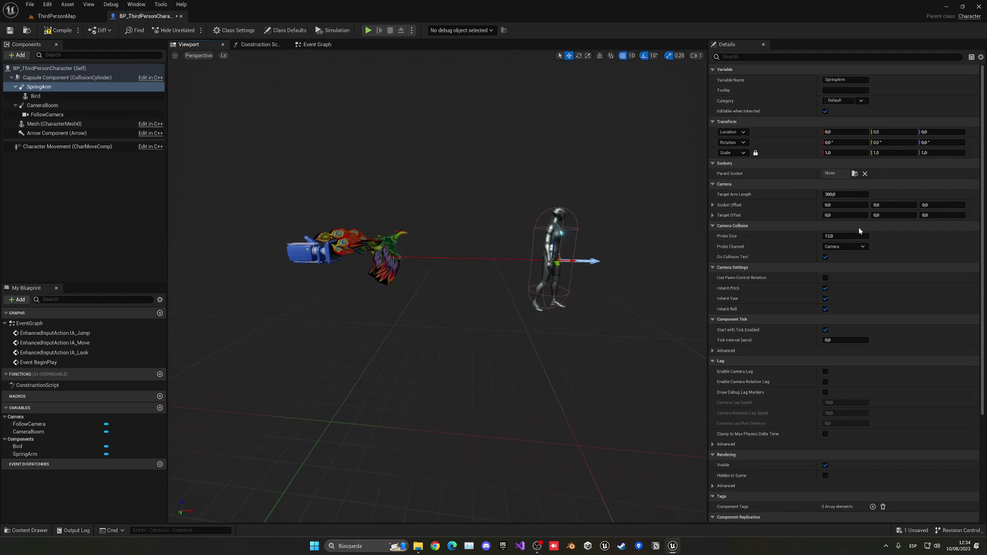
pyautogui.moveTo(842, 195); pyautogui.dragTo(823, 195)
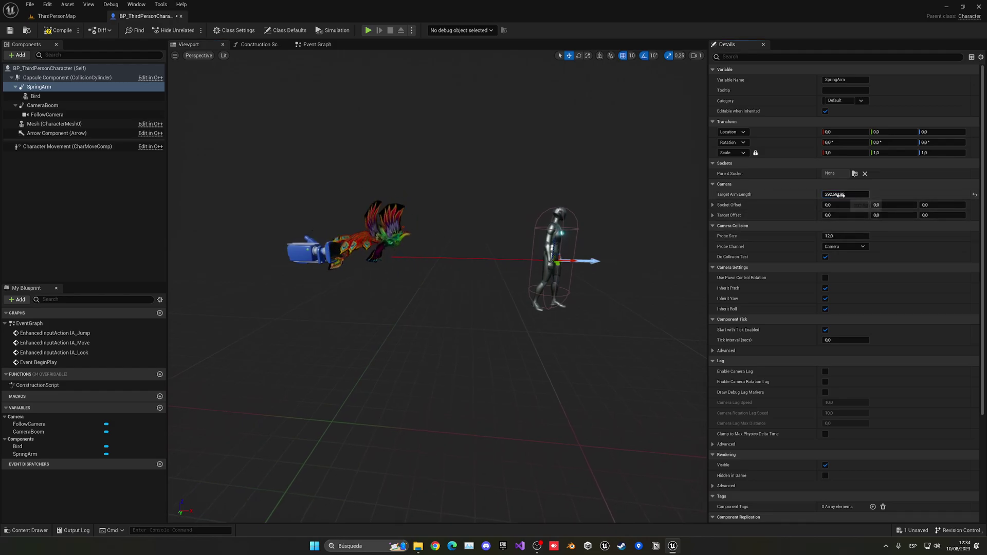
pyautogui.click(840, 195)
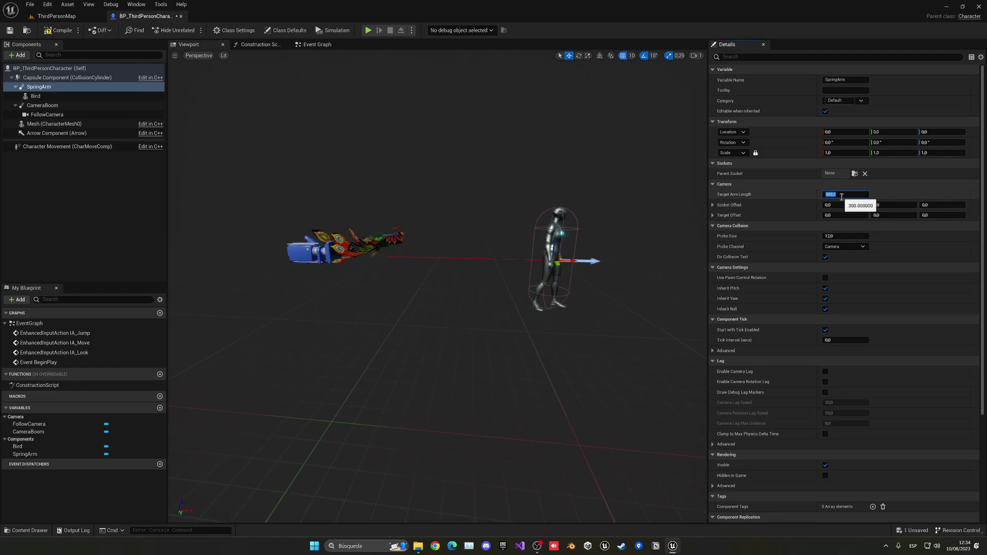
pyautogui.moveTo(460, 252); pyautogui.dragTo(474, 251, button='right')
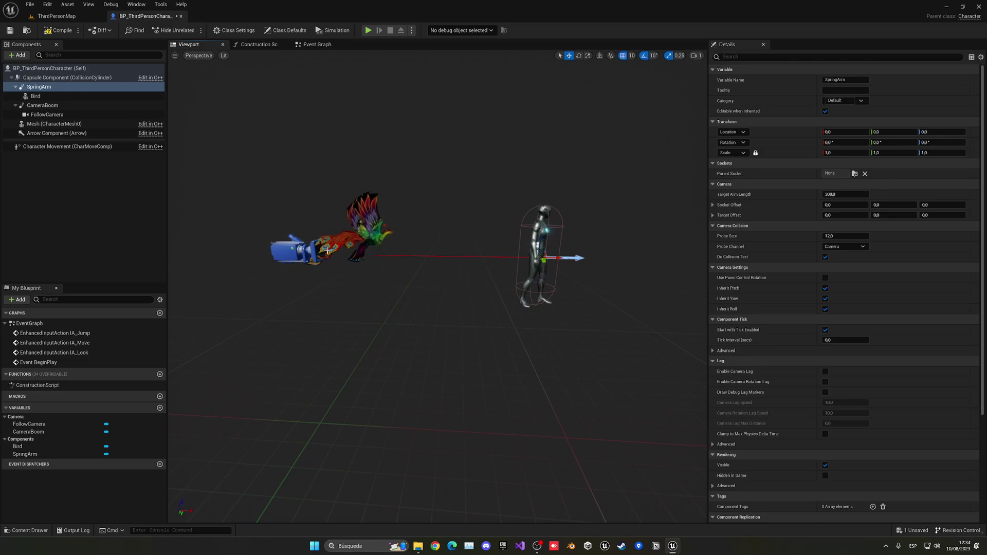
pyautogui.click(854, 195)
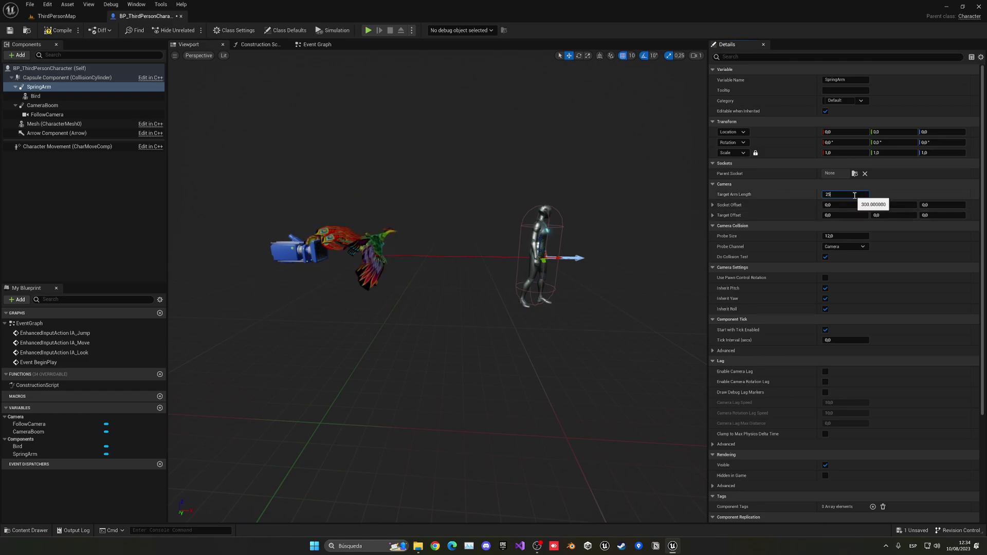
# Play-test ThirdPersonMap, running the character around to check how the bird follows, and stop the session.
pyautogui.click(58, 16)
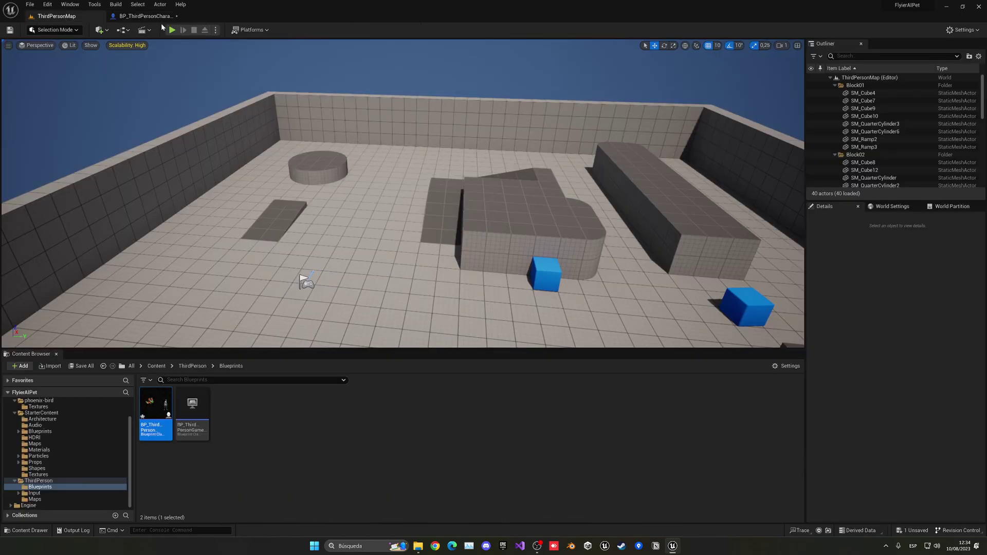
pyautogui.click(173, 29)
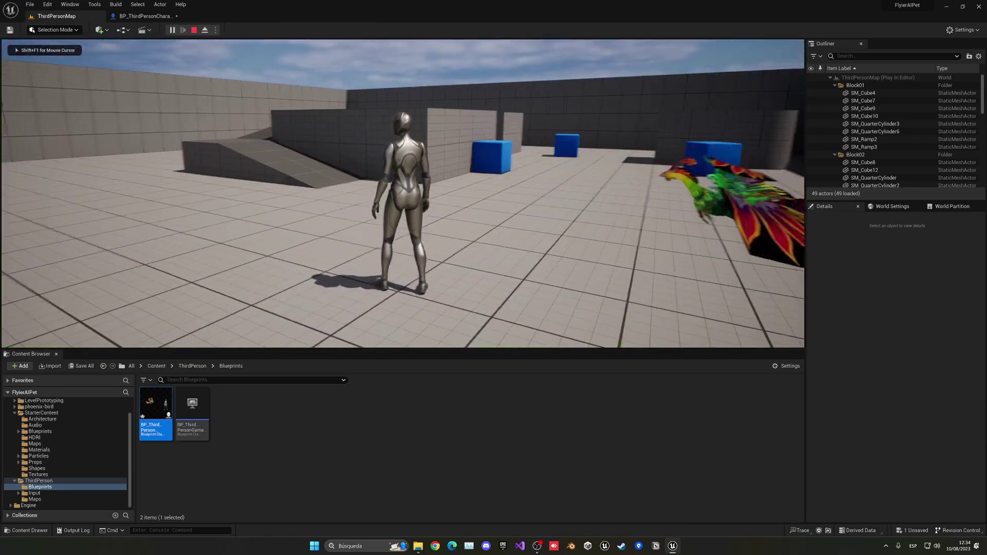
pyautogui.press('s')
pyautogui.press('d')
pyautogui.press('w')
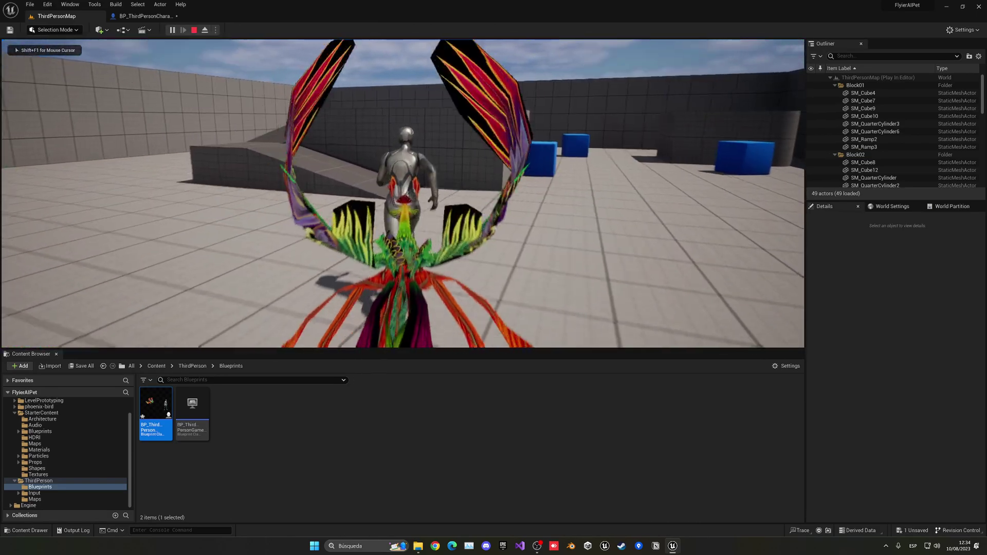
pyautogui.press('a')
pyautogui.press('s')
pyautogui.press('d')
pyautogui.press('s')
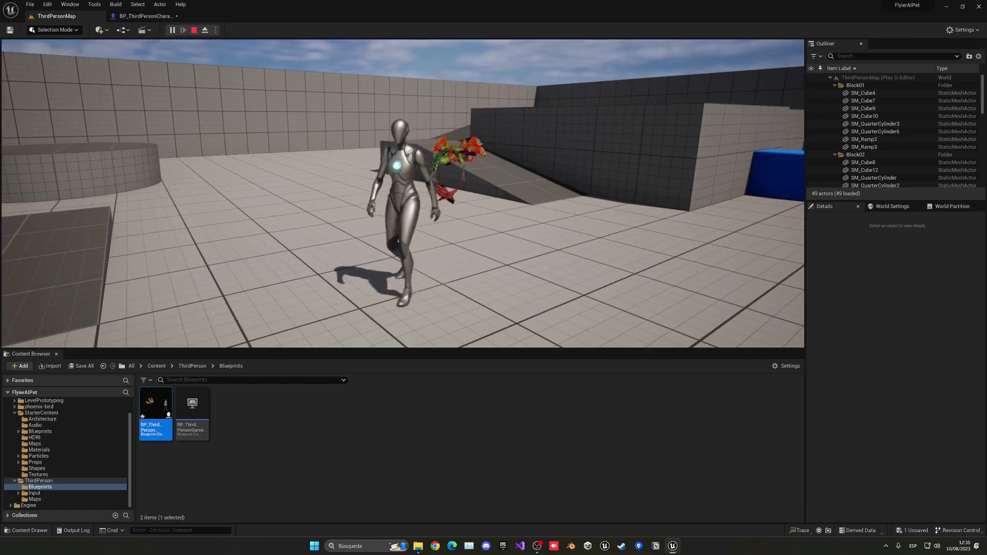
pyautogui.press('a')
pyautogui.press('Escape')
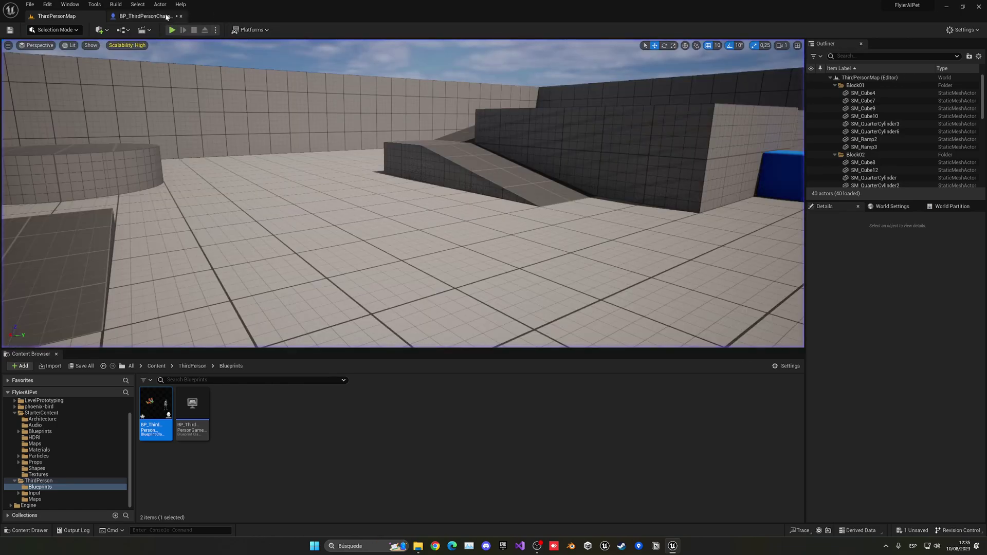
# Set the SpringArm's target arm length to 100 in the BP_ThirdPersonCharacter blueprint.
pyautogui.click(144, 16)
pyautogui.click(838, 195)
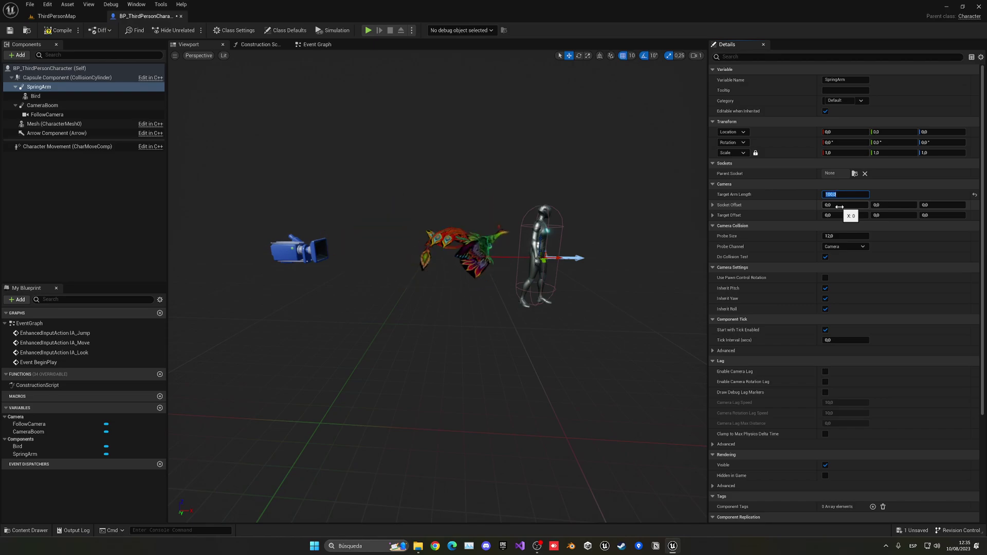
# Compile the character blueprint and briefly play-test ThirdPersonMap to check the bird with the new arm length.
pyautogui.click(57, 30)
pyautogui.click(57, 16)
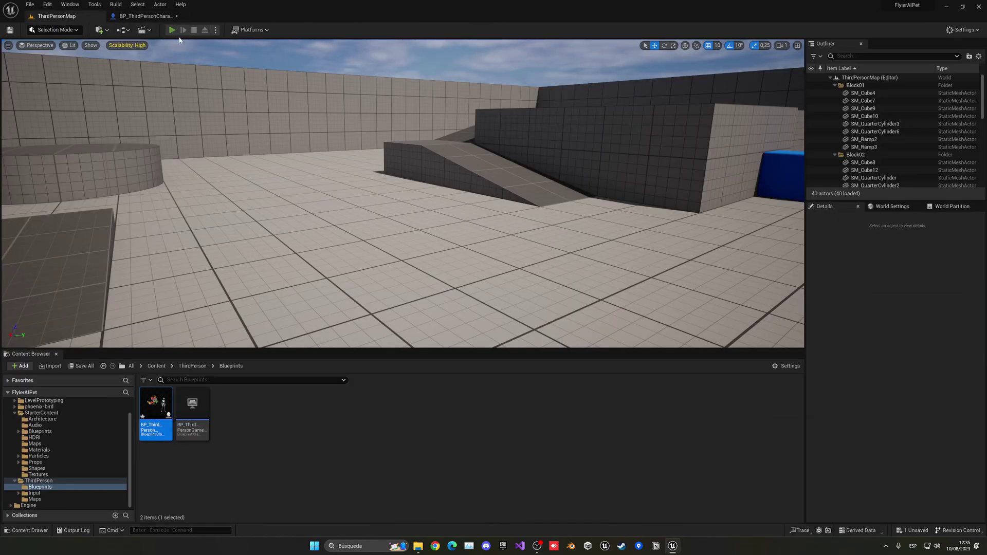
pyautogui.click(172, 30)
pyautogui.press('Escape')
# Set the Bird component's scale to 0.1 on all three axes in the BP_ThirdPersonCharacter blueprint.
pyautogui.click(143, 17)
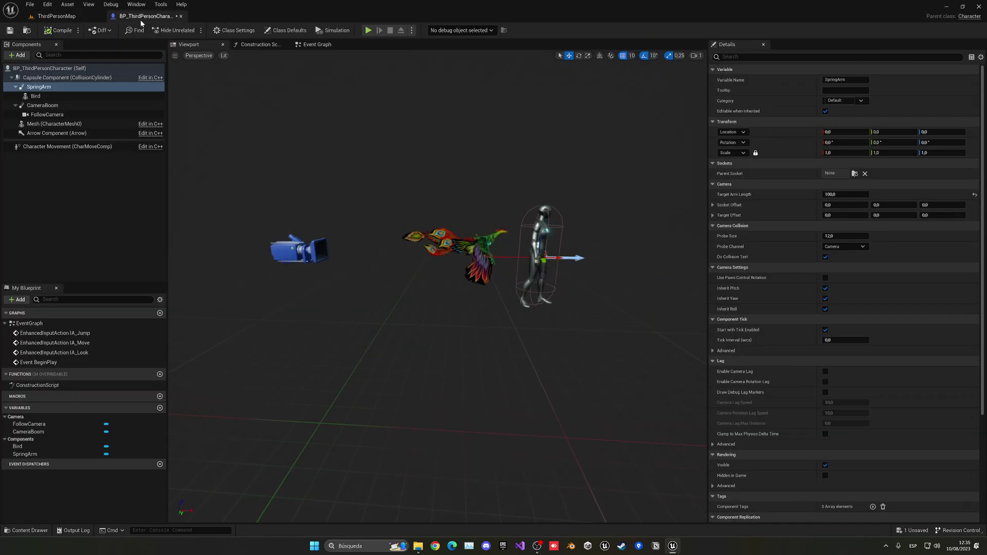
pyautogui.click(35, 96)
pyautogui.click(838, 154)
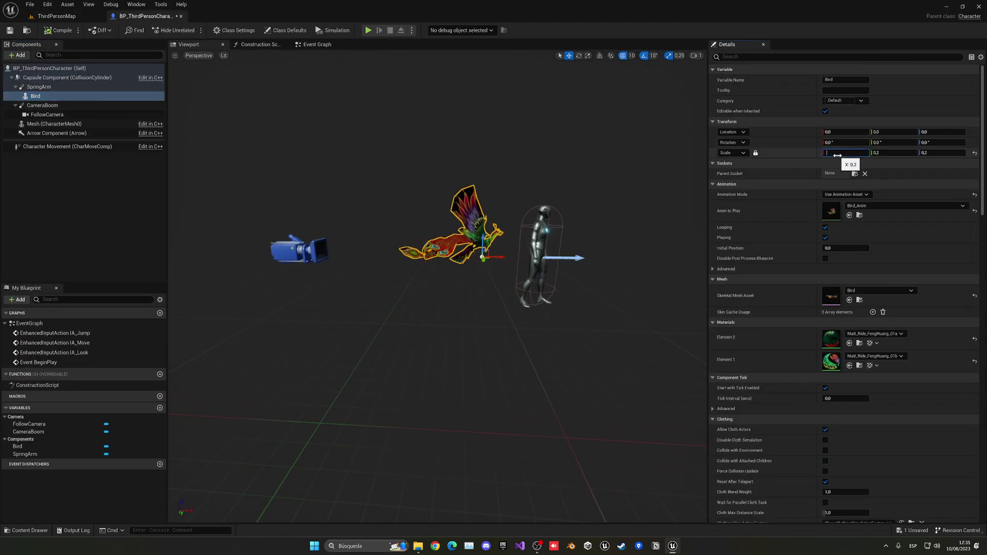
# Play-test ThirdPersonMap, running the character in several directions to check the smaller bird's size and movement, and stop the session.
pyautogui.click(56, 16)
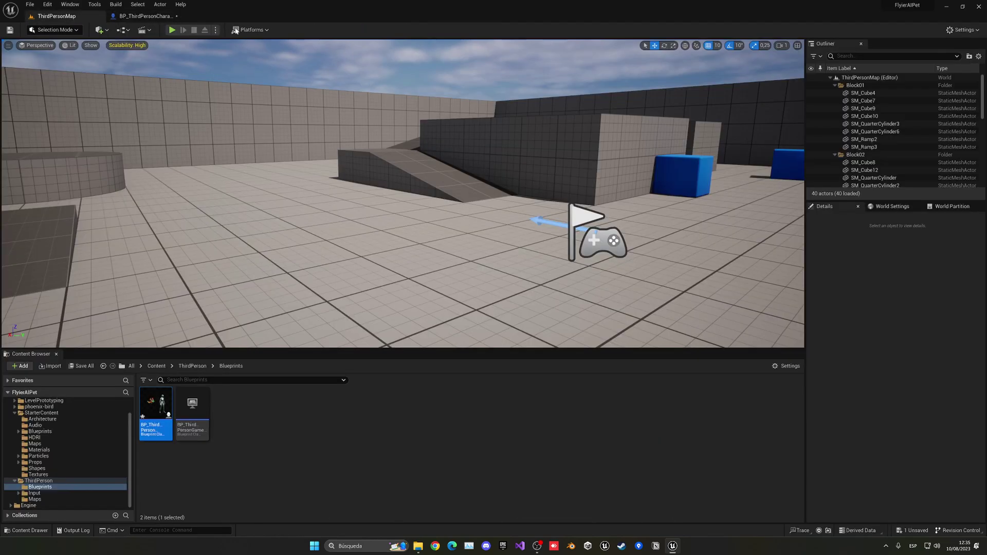
pyautogui.press('a')
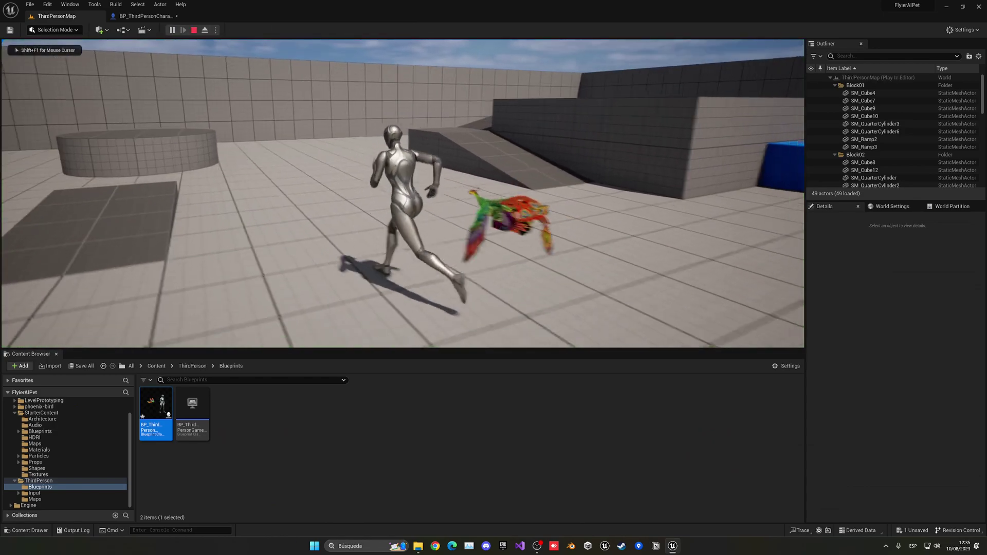
pyautogui.press('d')
pyautogui.press('a')
pyautogui.press('d')
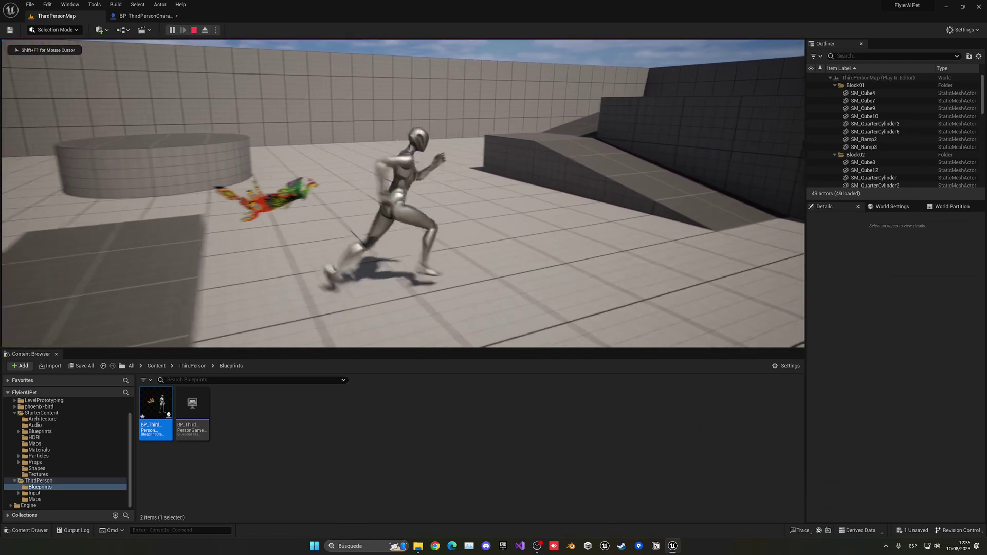
pyautogui.press('a')
pyautogui.press('d')
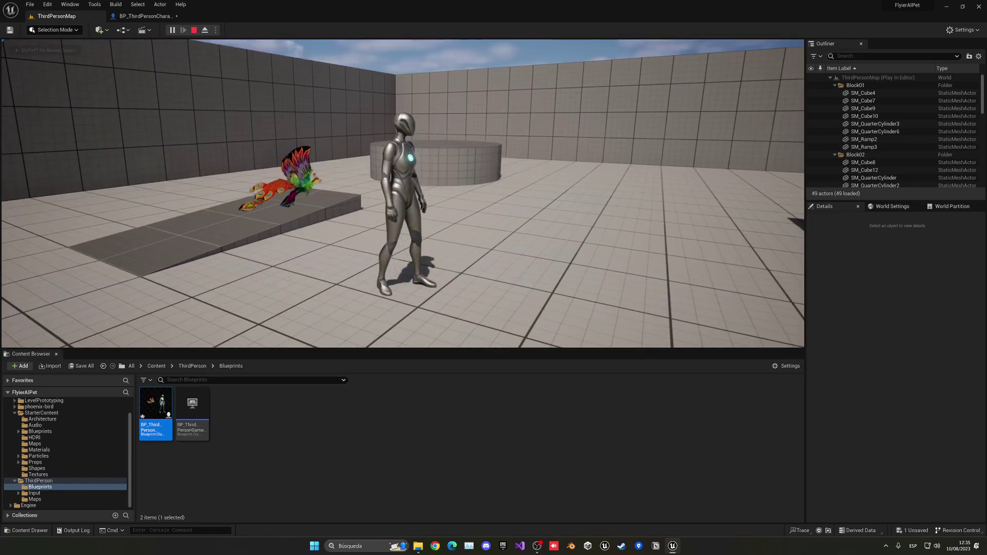
pyautogui.press('w')
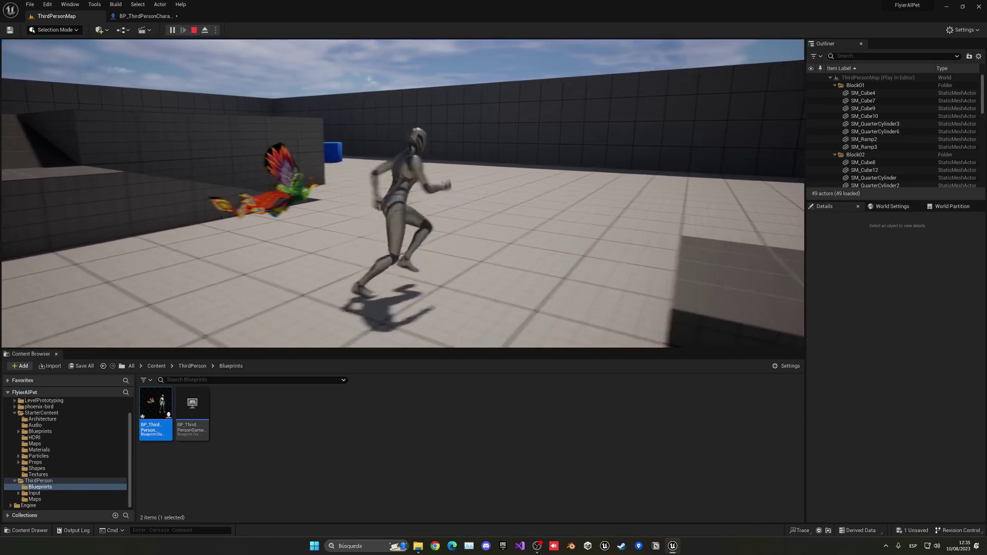
pyautogui.press('a')
pyautogui.press('w')
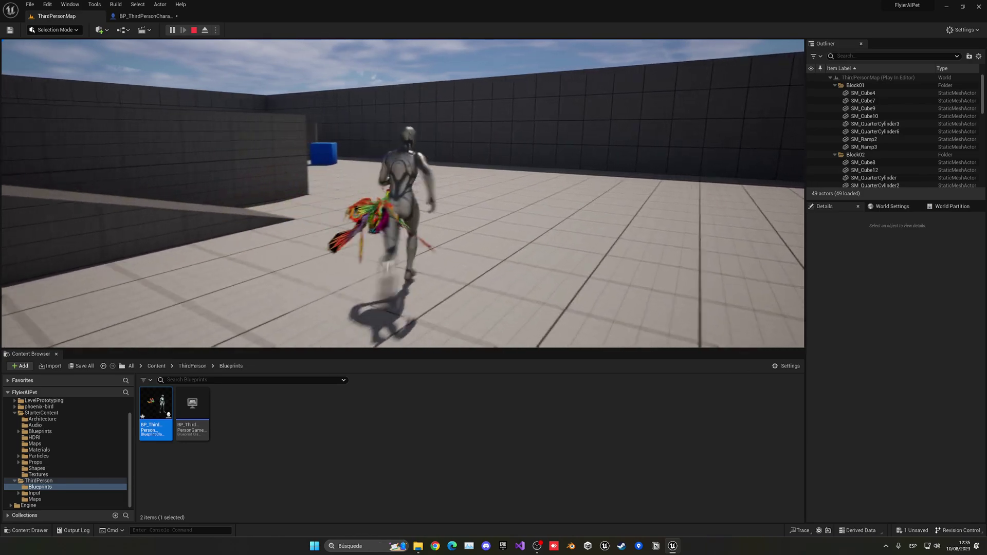
pyautogui.press('s')
pyautogui.press('w')
pyautogui.press('Escape')
# Enable Camera Lag and Camera Rotation Lag on the SpringArm that holds the bird.
pyautogui.click(175, 16)
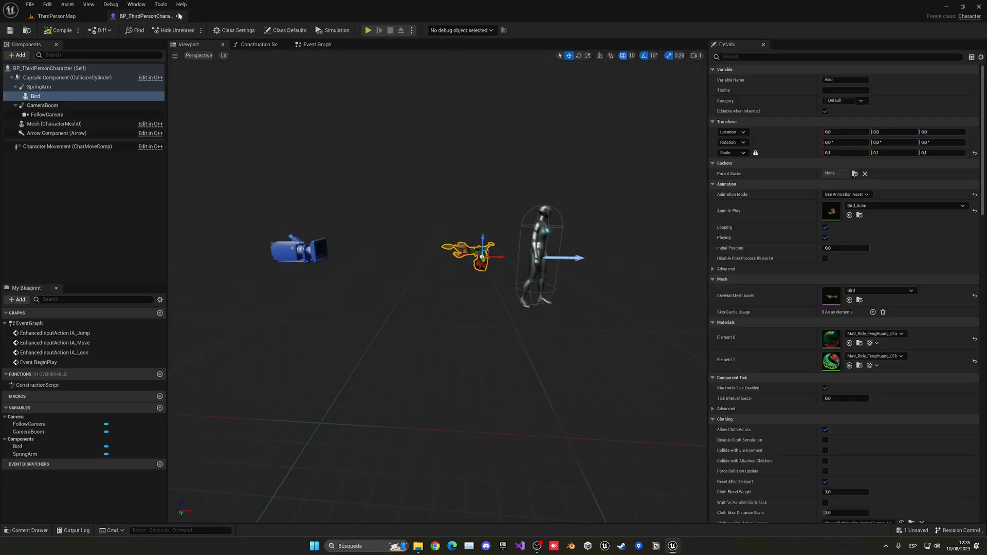
pyautogui.click(39, 87)
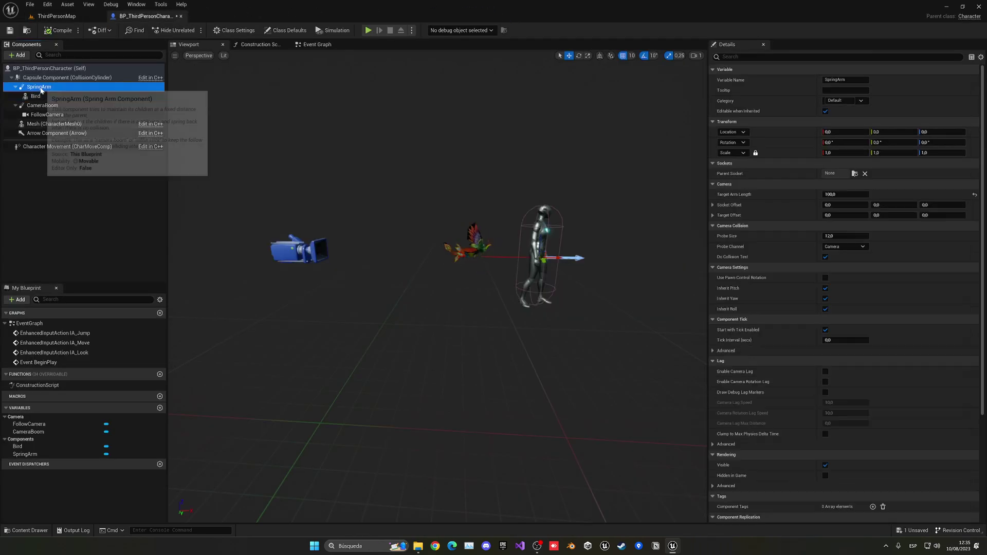
pyautogui.click(778, 58)
pyautogui.write('lag')
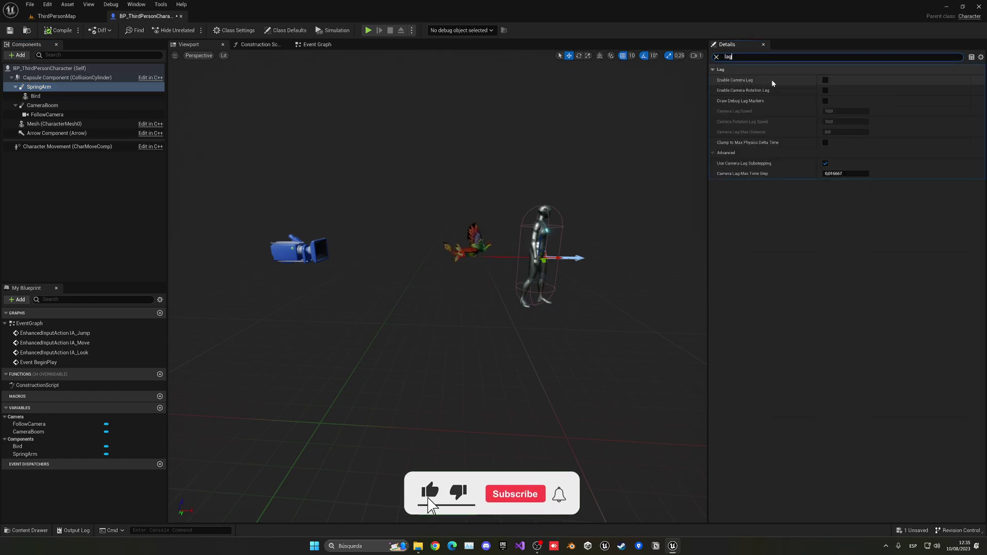
pyautogui.click(824, 81)
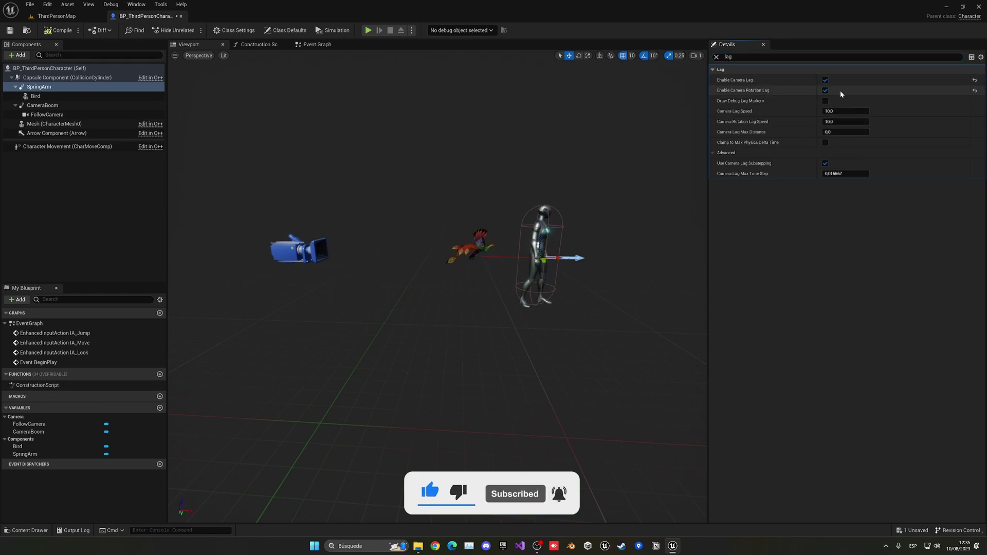
pyautogui.click(826, 90)
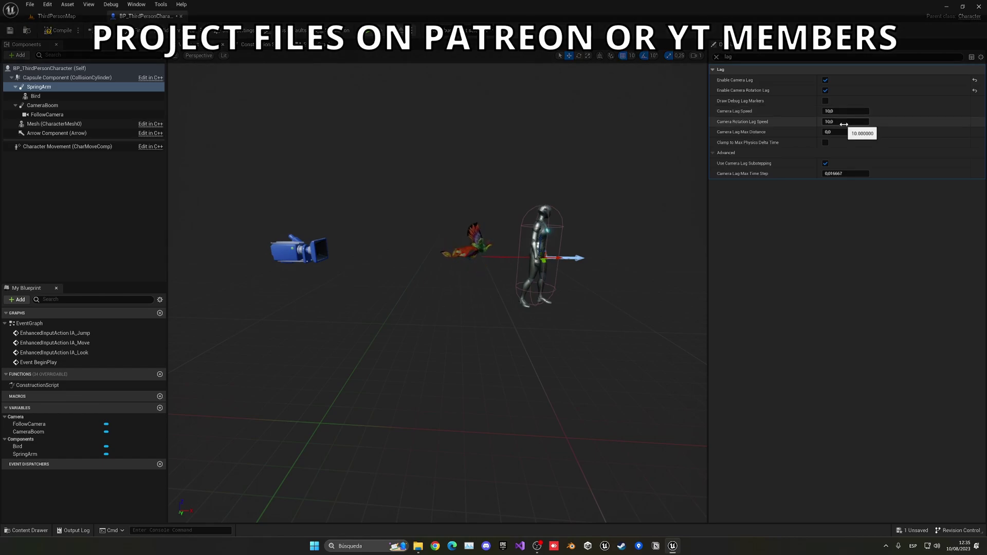
# Play-test ThirdPersonMap, running the character back and forth to check the bird's lagged following, and end the session.
pyautogui.click(64, 20)
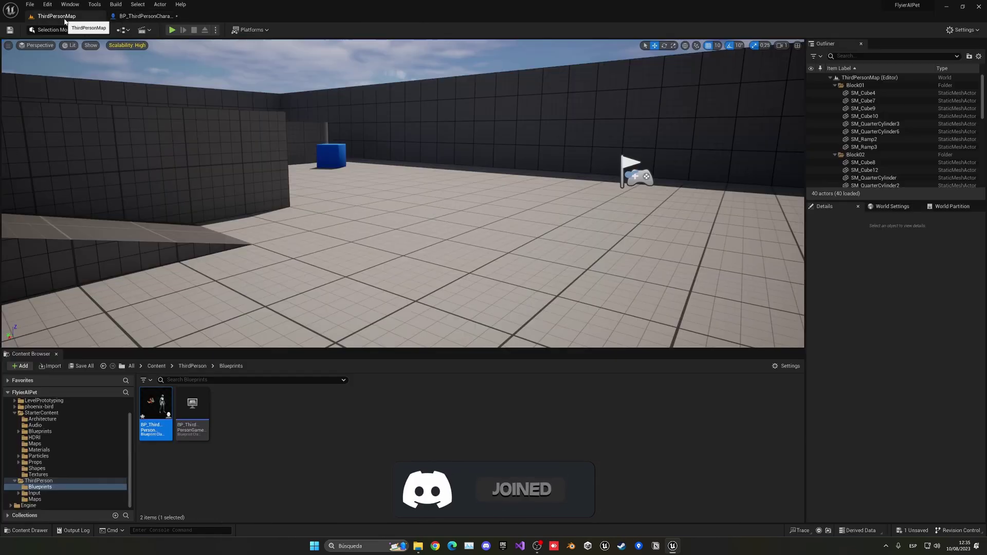
pyautogui.hotkey('alt', 'p')
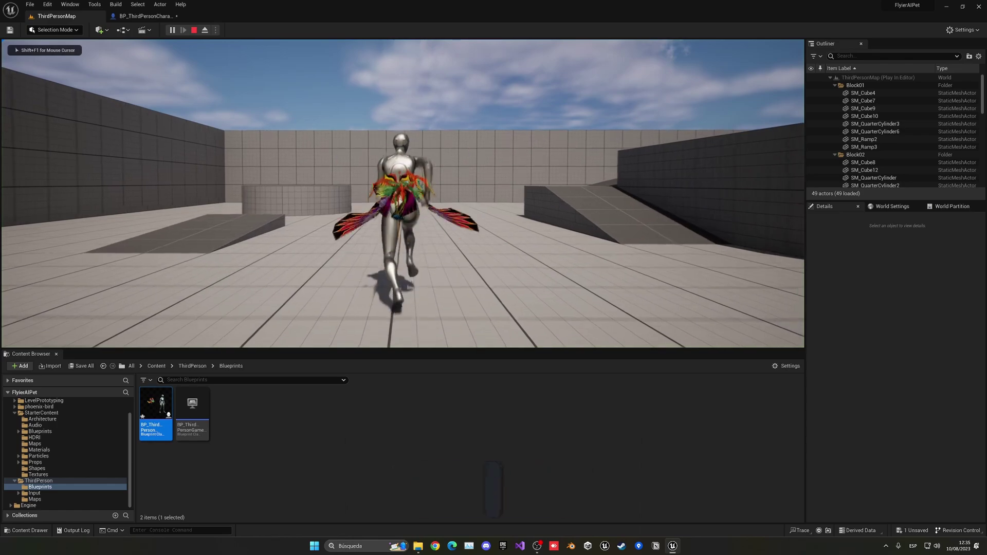
pyautogui.press('a')
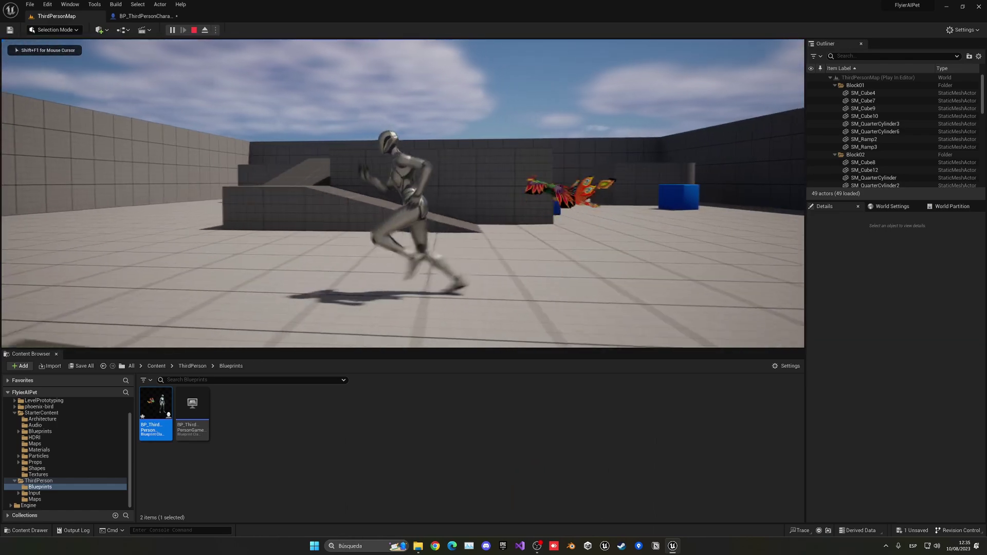
pyautogui.press('d')
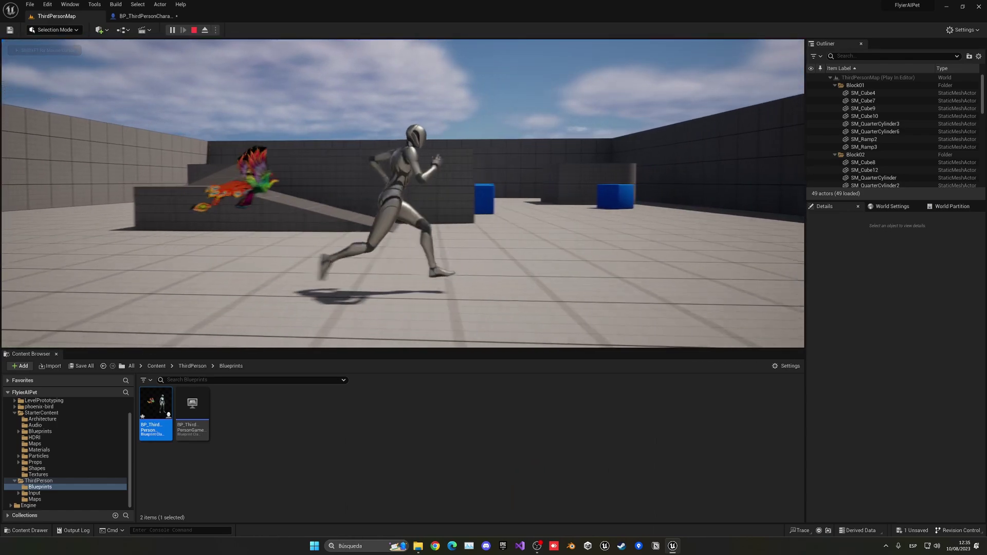
pyautogui.press('a')
pyautogui.press('s')
pyautogui.press('d')
pyautogui.press('Escape')
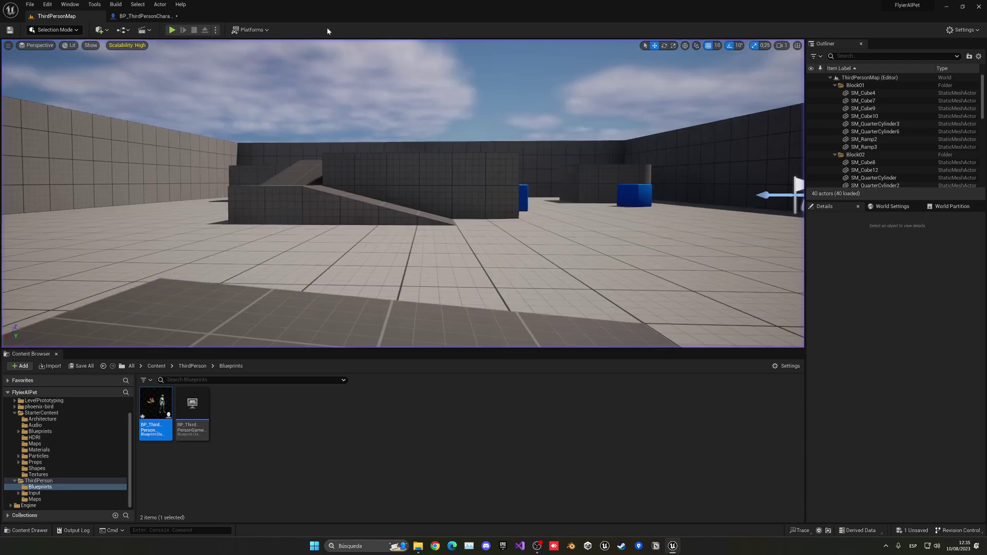
# Try a value of 3 for both the SpringArm's camera lag speed and camera rotation lag speed.
pyautogui.click(146, 18)
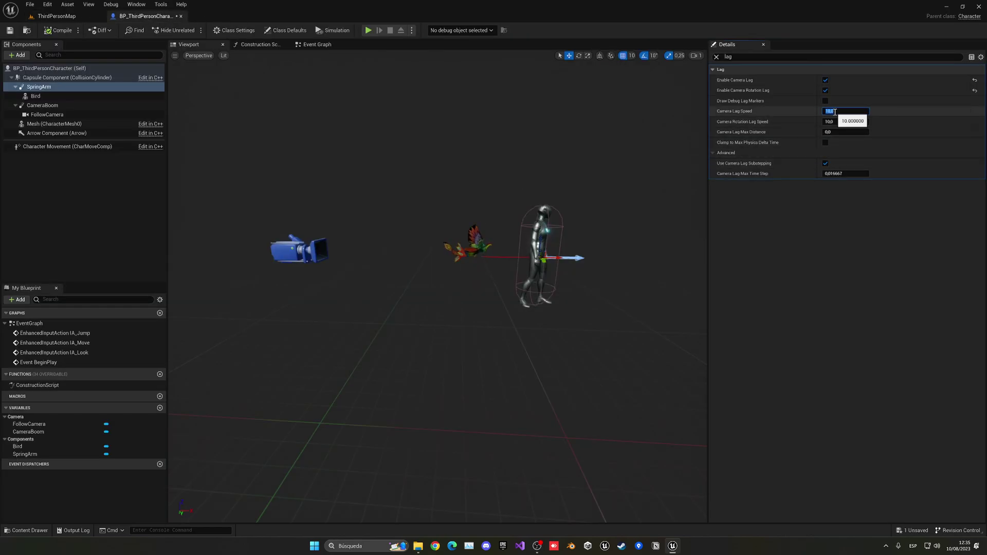
pyautogui.write('3')
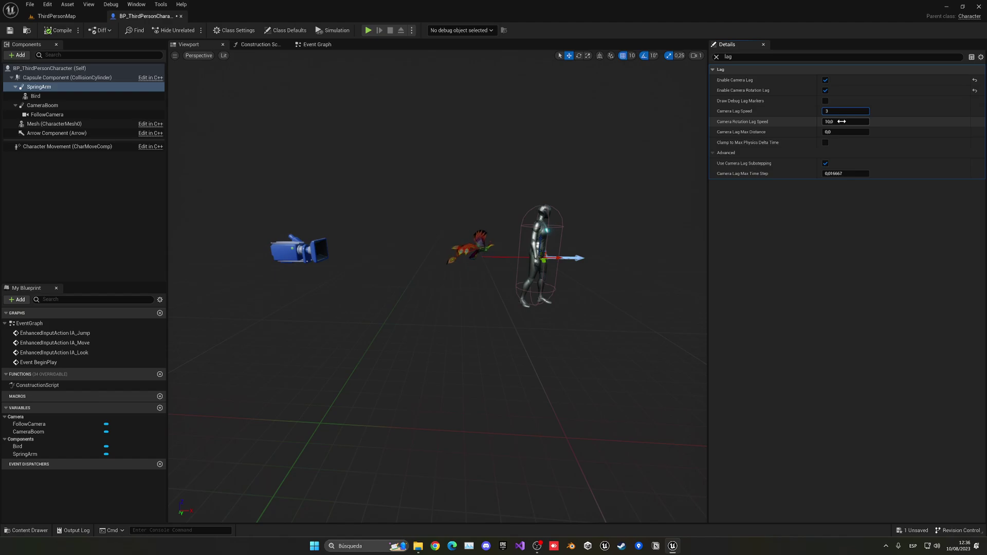
# Play-test ThirdPersonMap to check how the bird trails at the reduced lag speeds, and stop playing.
pyautogui.click(56, 16)
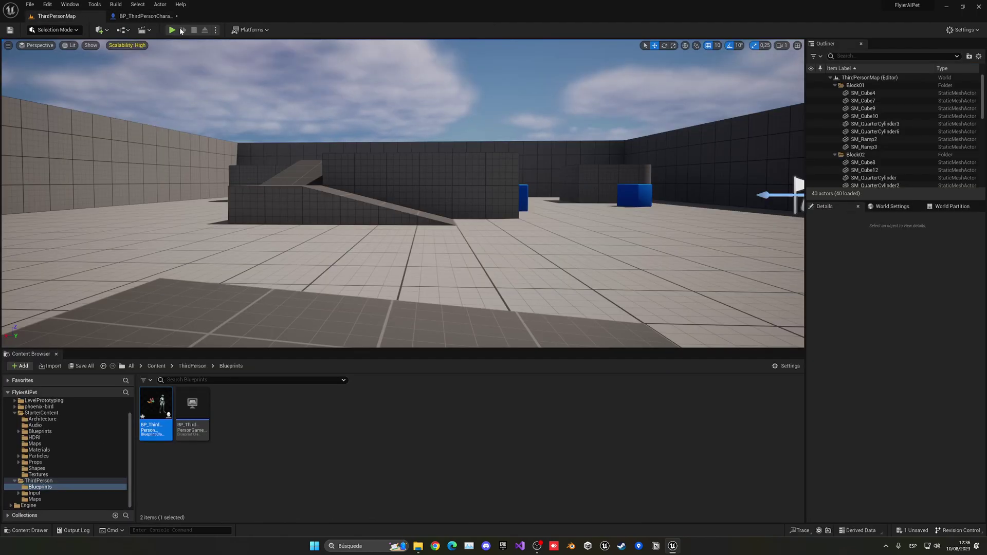
pyautogui.click(174, 30)
pyautogui.click(315, 131)
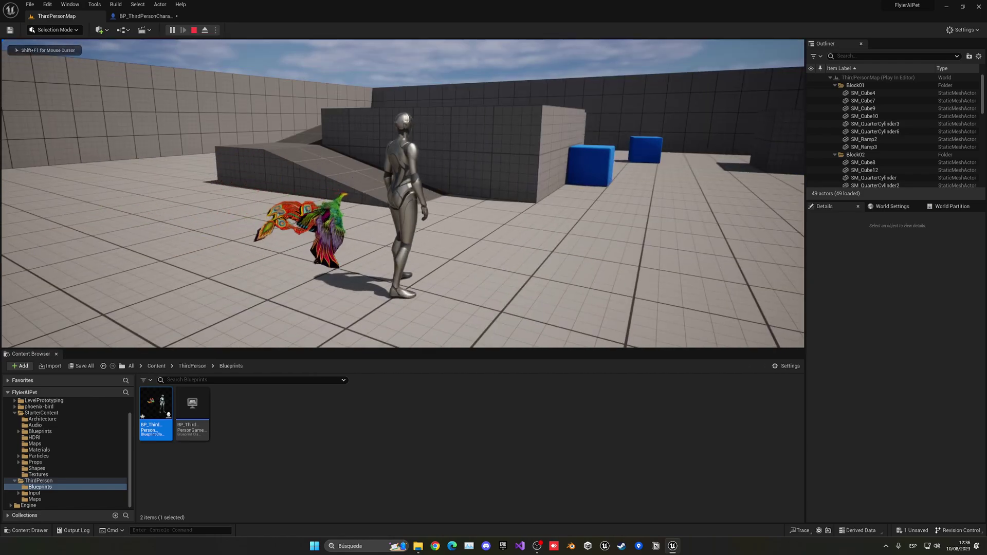
pyautogui.press('Escape')
# Set the SpringArm's camera lag speed to 2 and its camera rotation lag speed to 0.7.
pyautogui.click(145, 17)
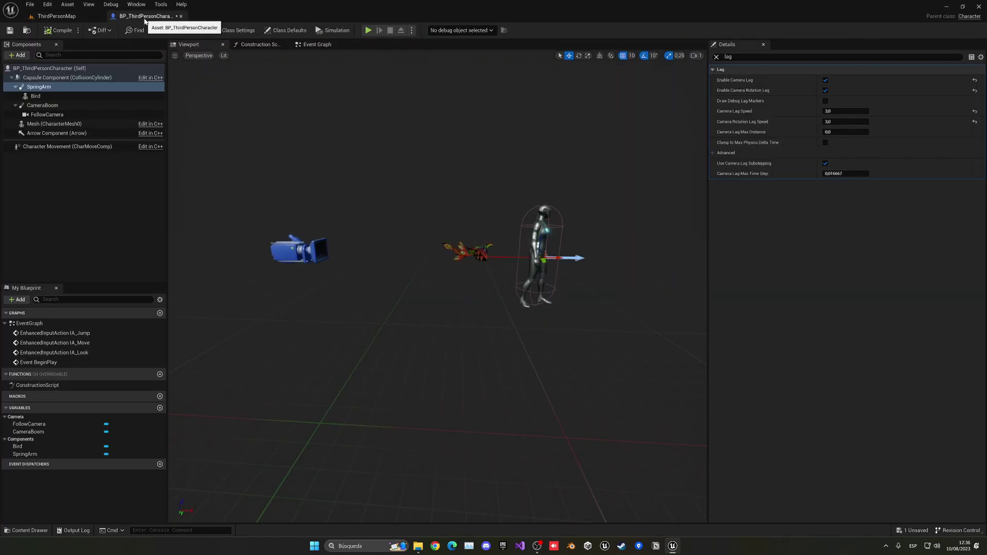
pyautogui.click(839, 122)
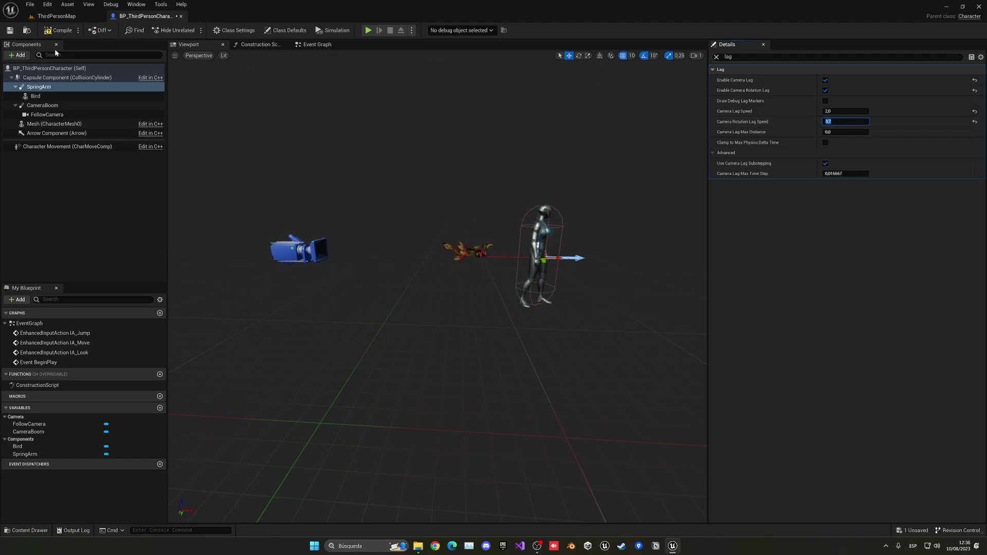
# Play-test ThirdPersonMap with the adjusted lag speeds, running the character around the level to examine the bird's delayed flight.
pyautogui.click(65, 17)
pyautogui.hotkey('alt', 'p')
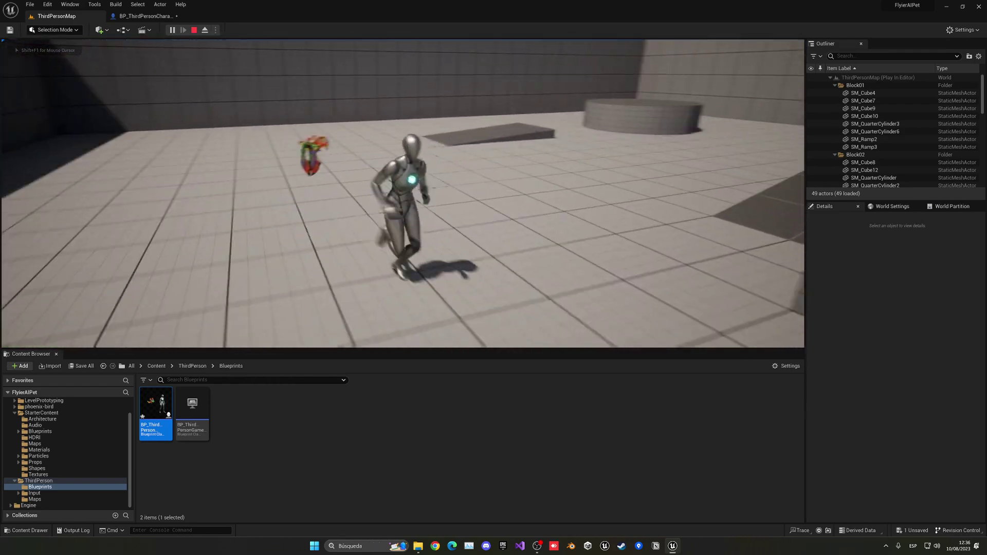
pyautogui.press('a')
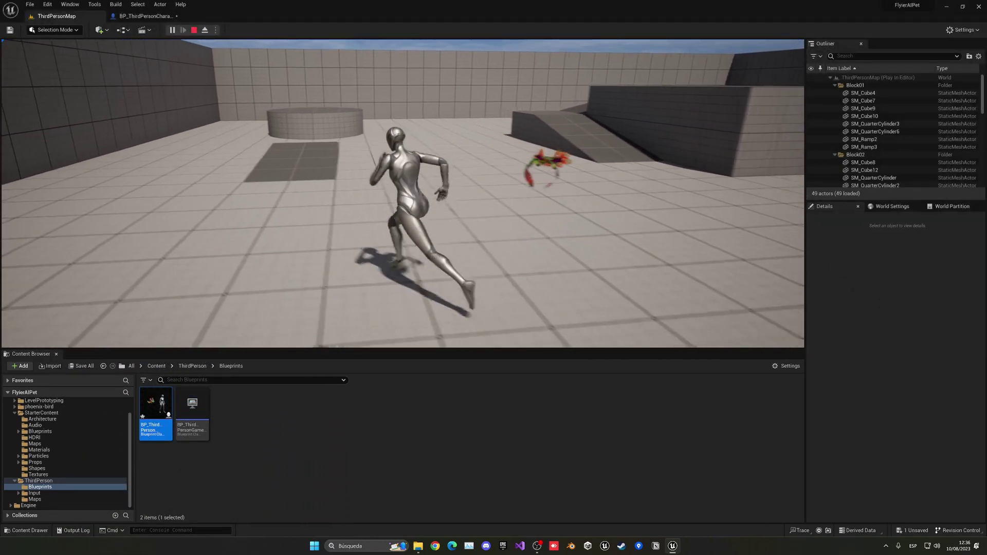
pyautogui.press('a')
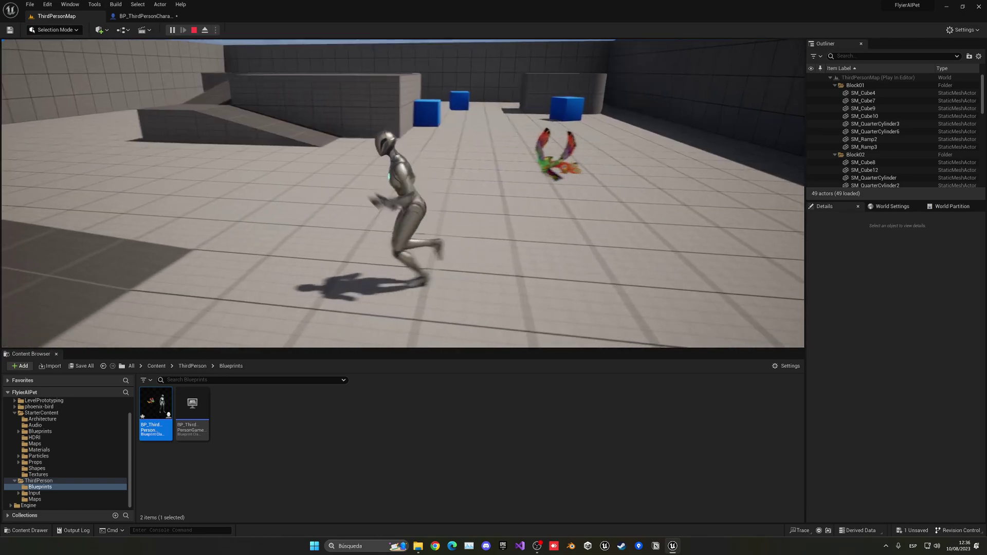
pyautogui.press('s')
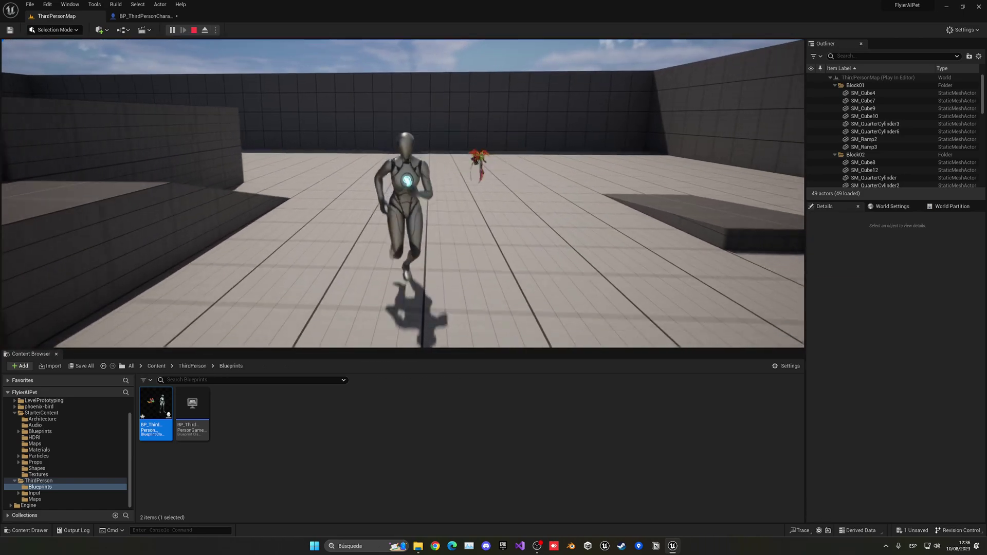
pyautogui.press('w')
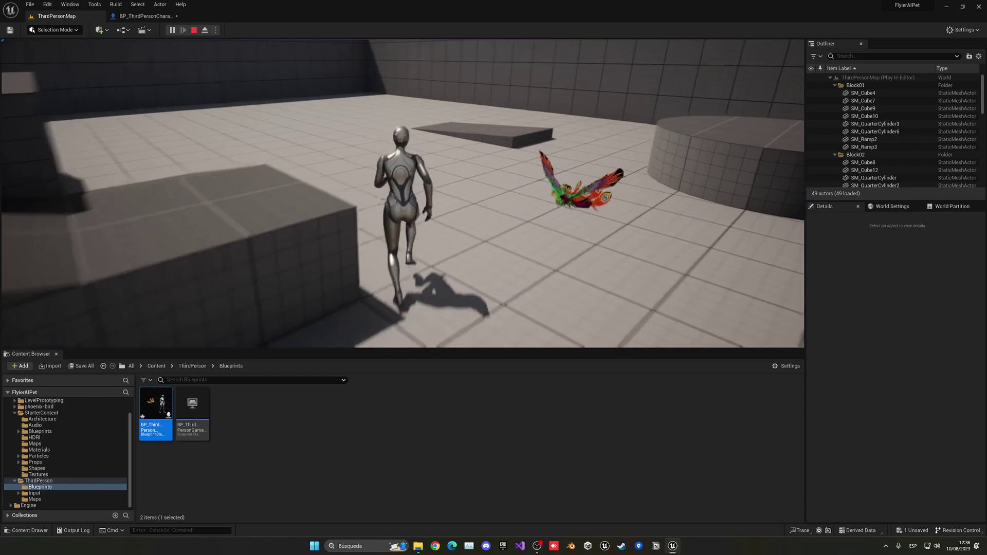